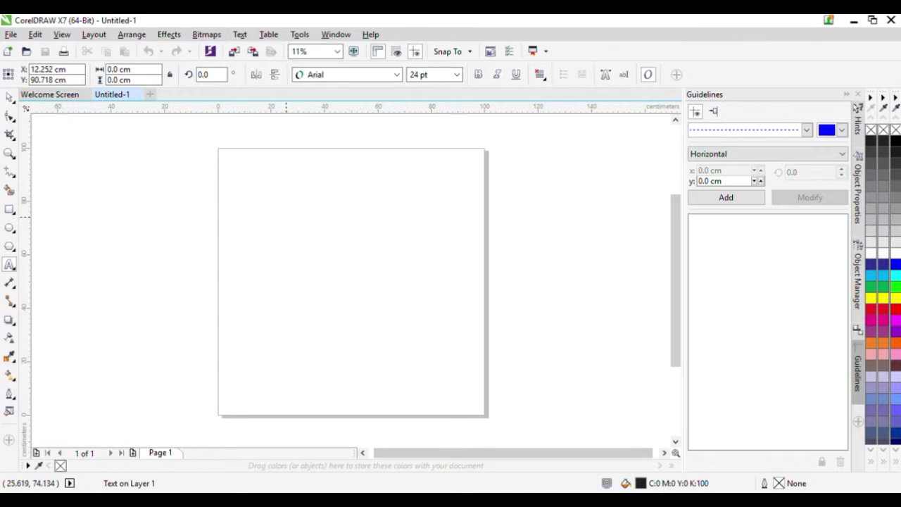
- Add the large heading '1.halo guys ..kali ini sy akan' on the page
click(250, 171)
text(1)
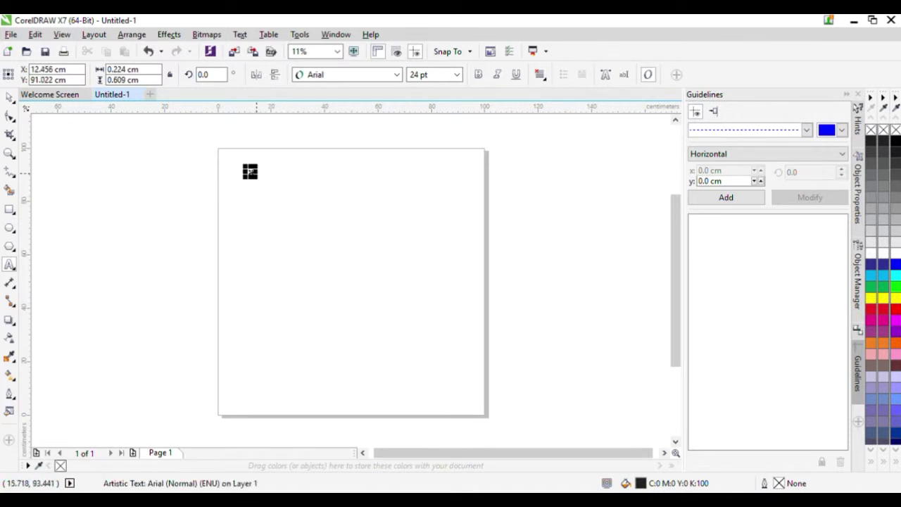
mouse_move(256, 177)
mouse_down()
mouse_move(288, 217)
mouse_move(272, 219)
mouse_move(247, 181)
mouse_up()
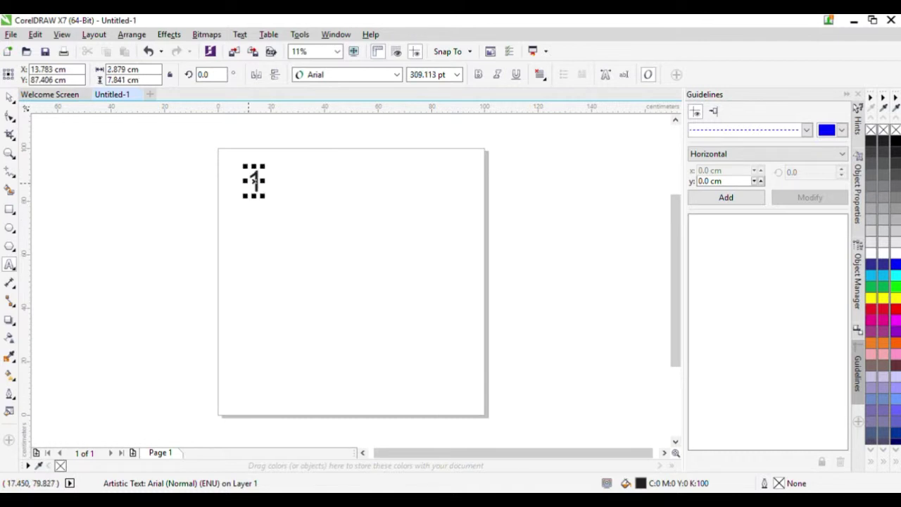
click(254, 179)
text(.h)
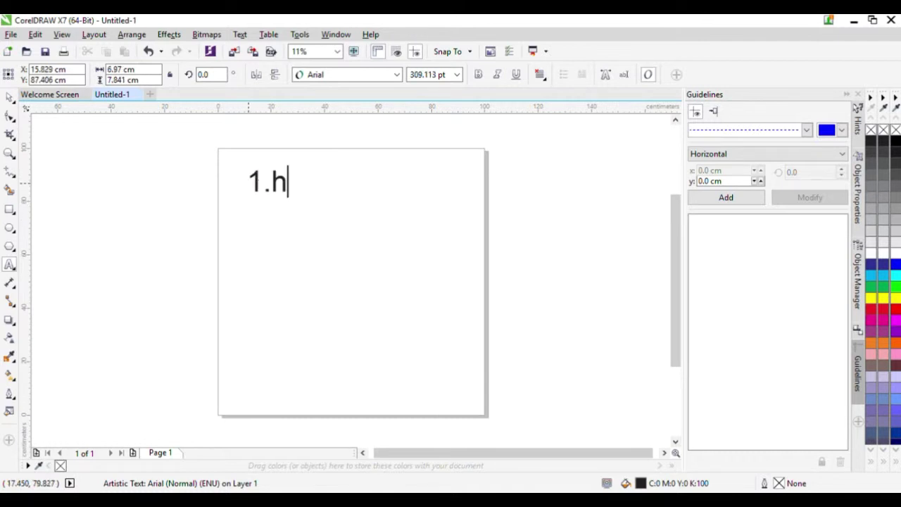
text(alo )
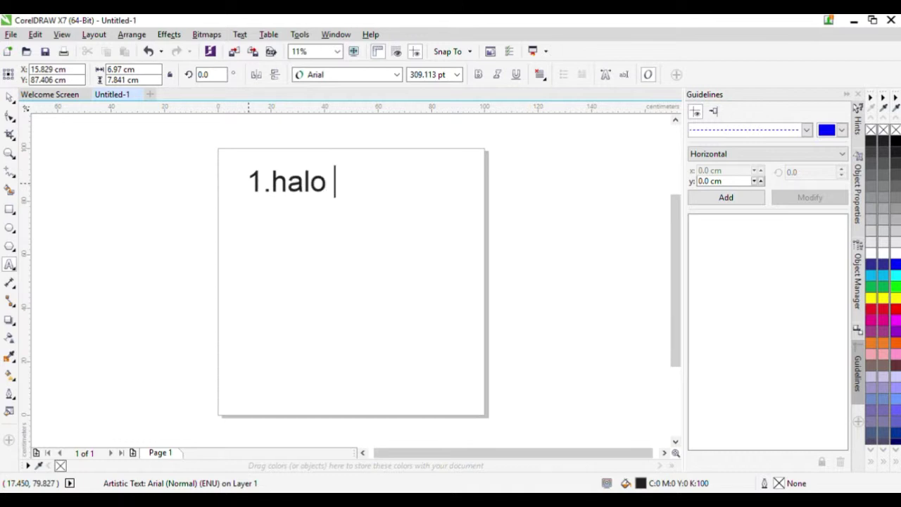
text(guys ..)
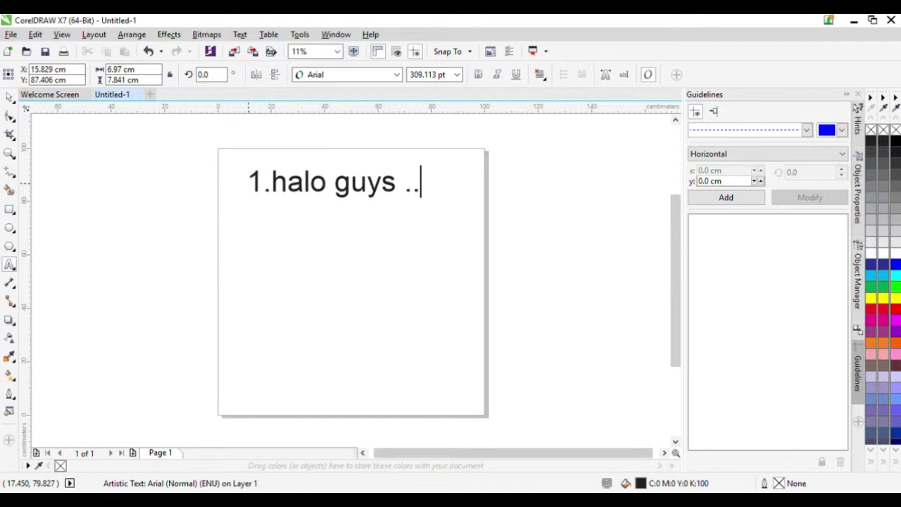
text(kali i)
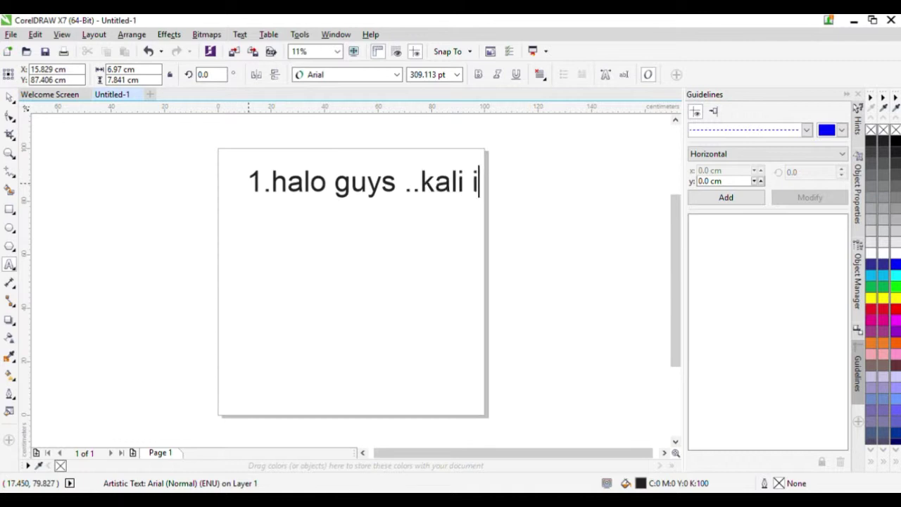
text(ni sy )
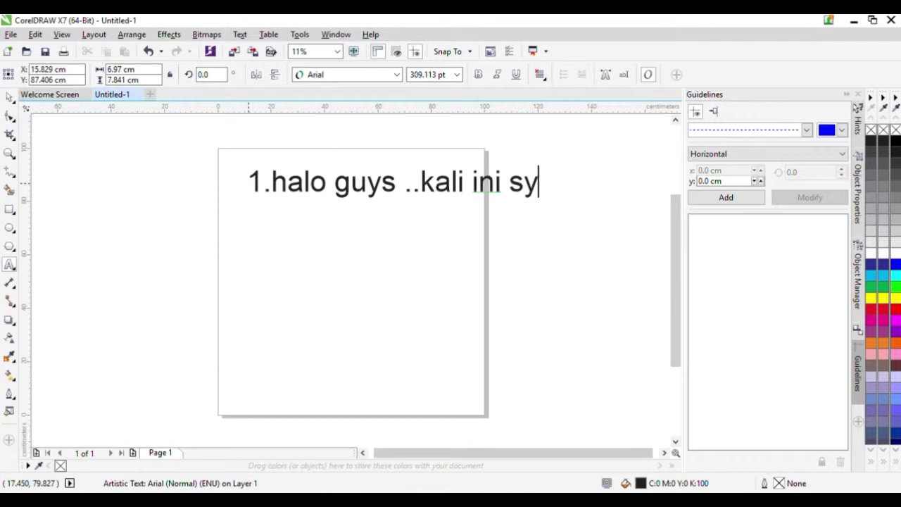
text(k)
key(BackSpace)
text(akan)
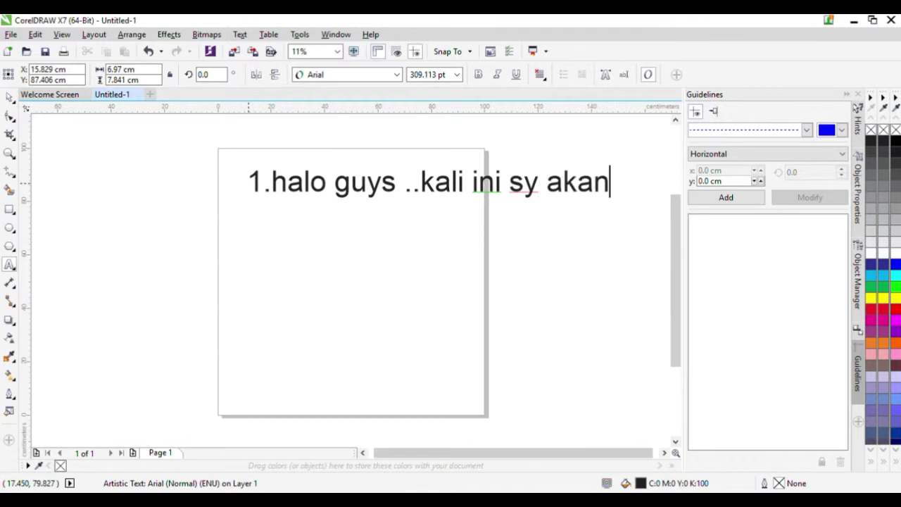
- Start an enlarged second line below reading 'membuat no start atau no balap'
click(267, 211)
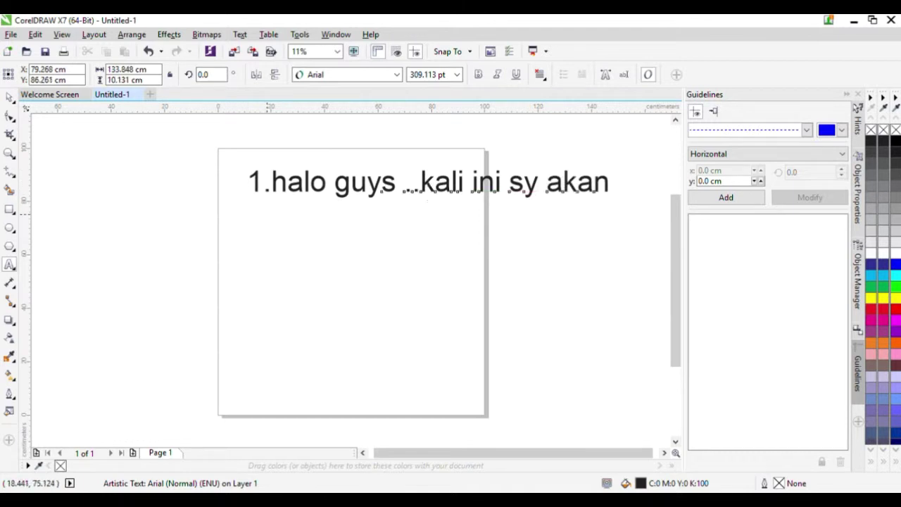
text(2)
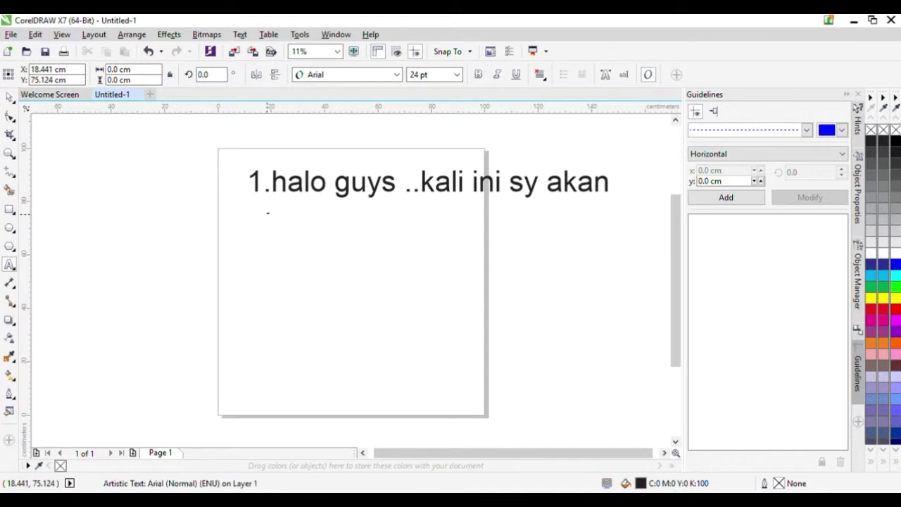
drag(268, 214, 295, 250)
text(embu)
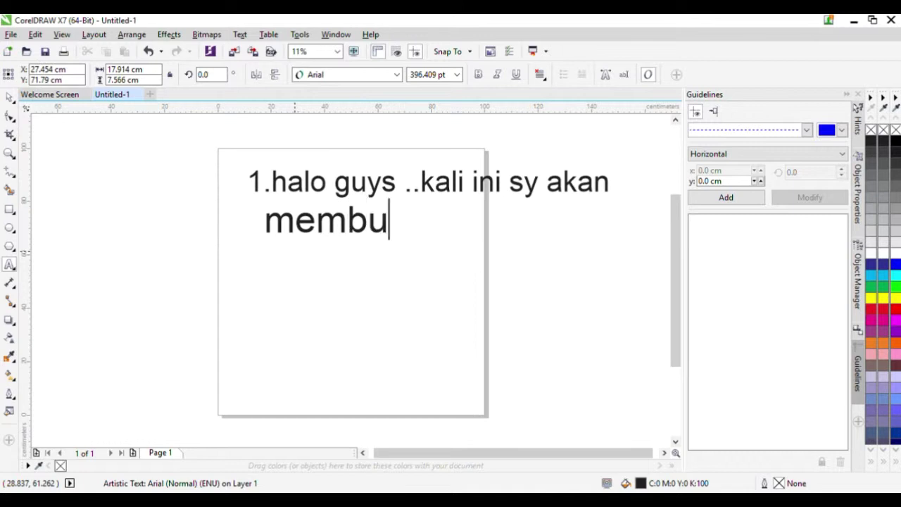
text(at n)
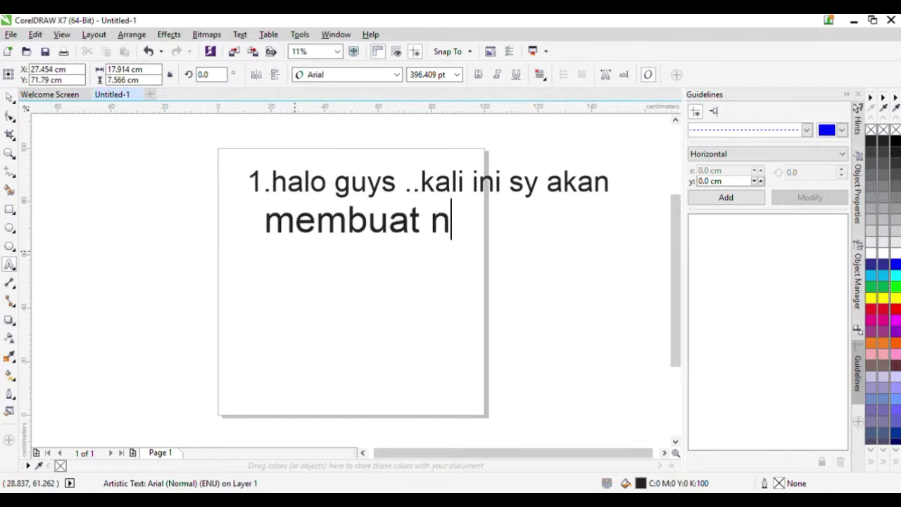
text(o start)
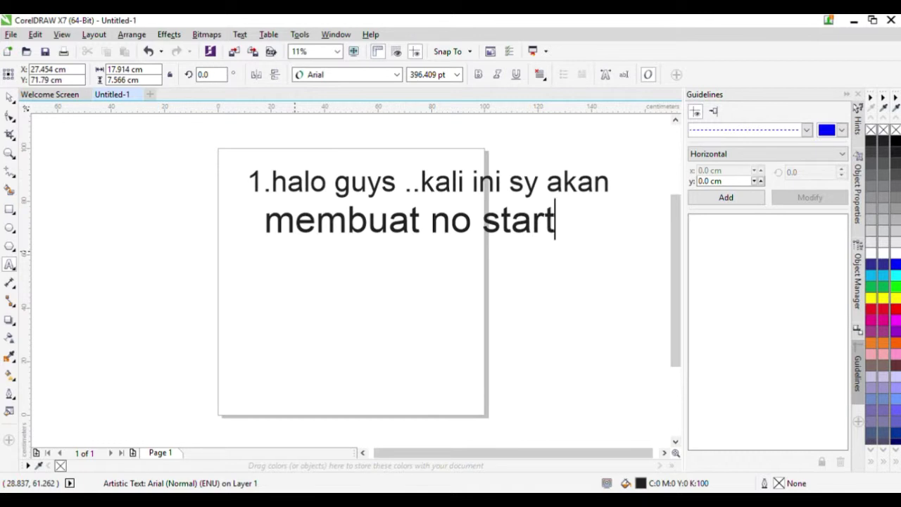
text( atau)
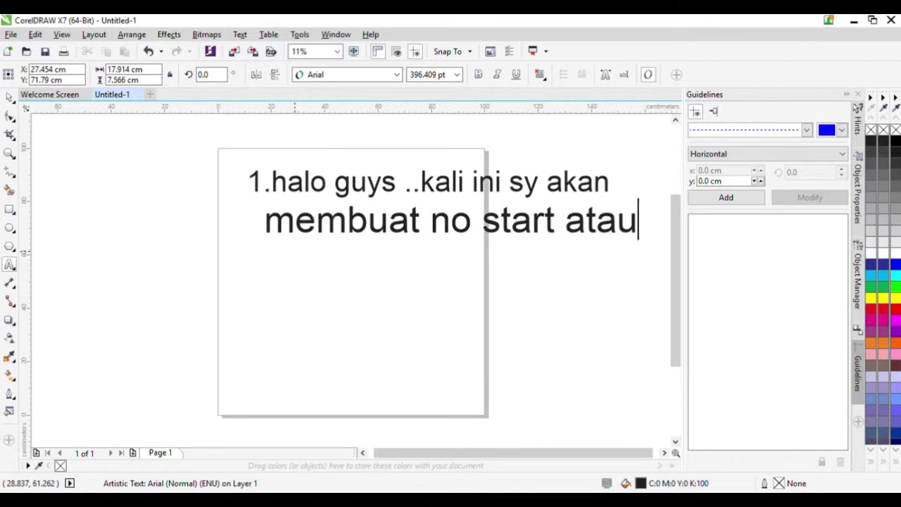
text( no b)
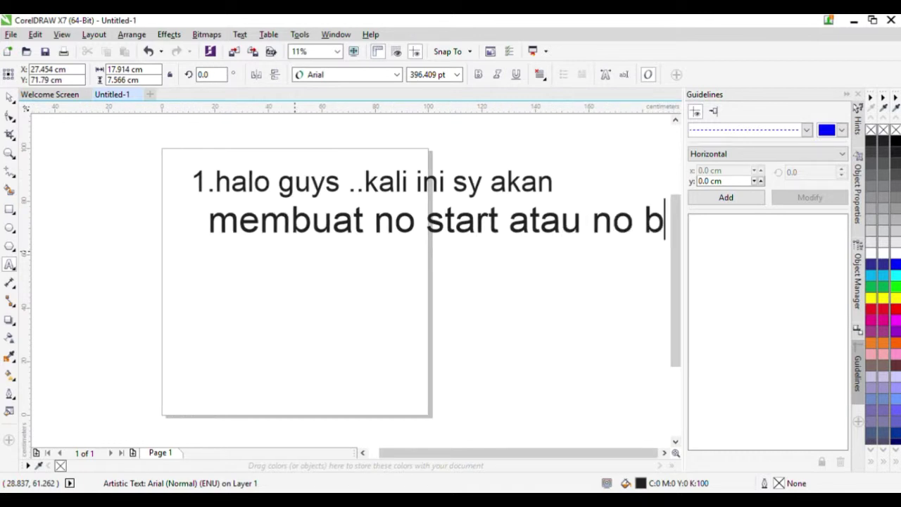
text(ala)
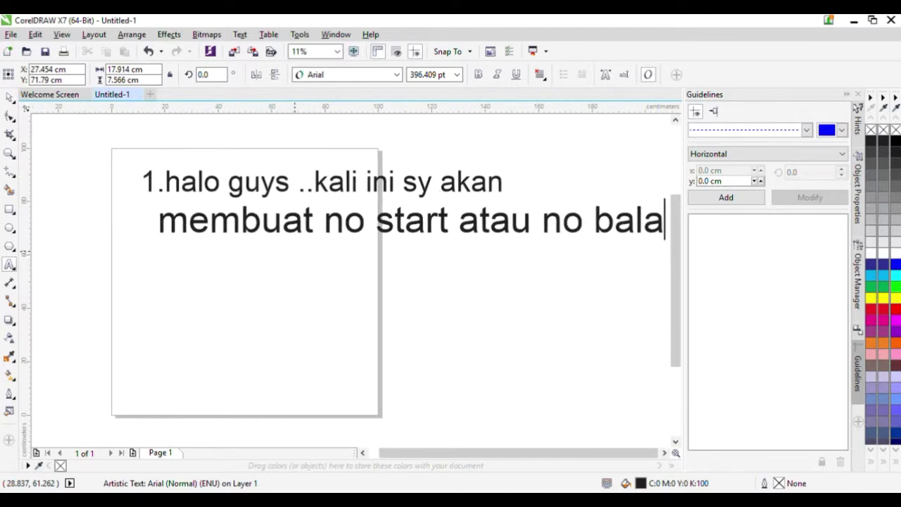
text(p)
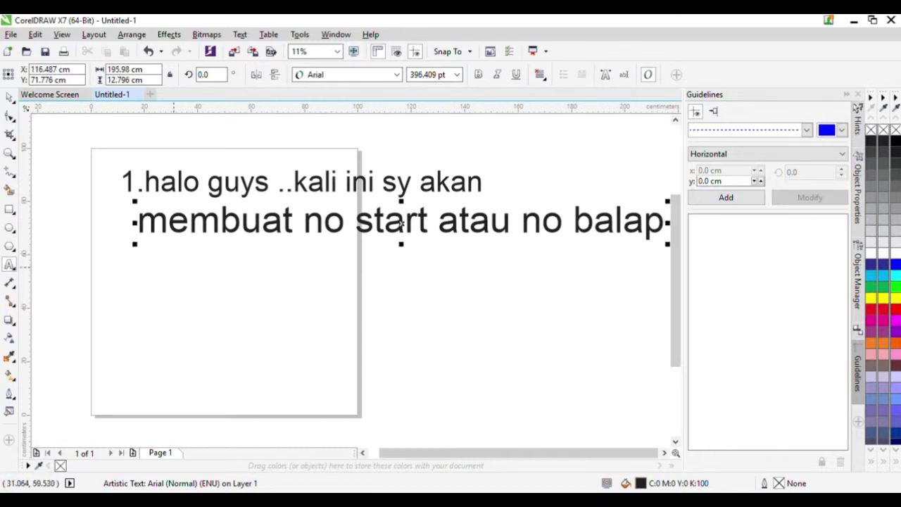
- Add a large third line reading 'simak video ini.....' lower on the page
click(158, 266)
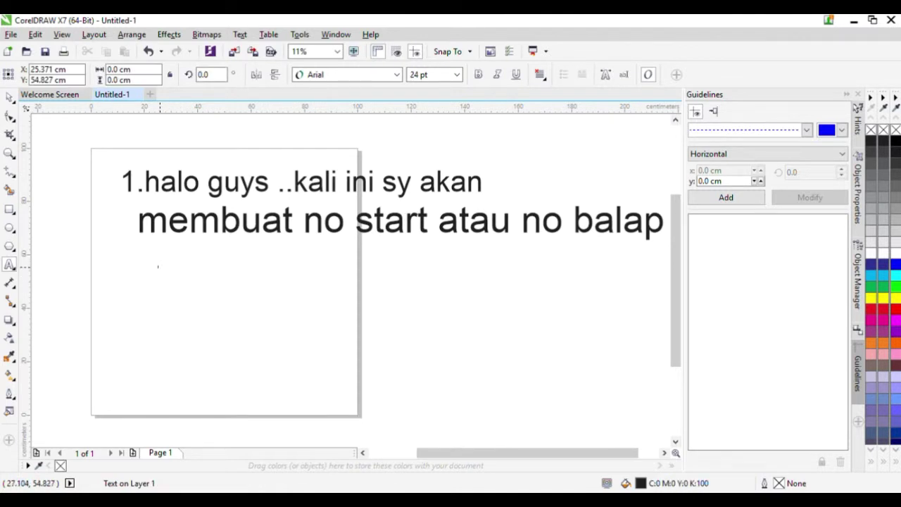
text(s)
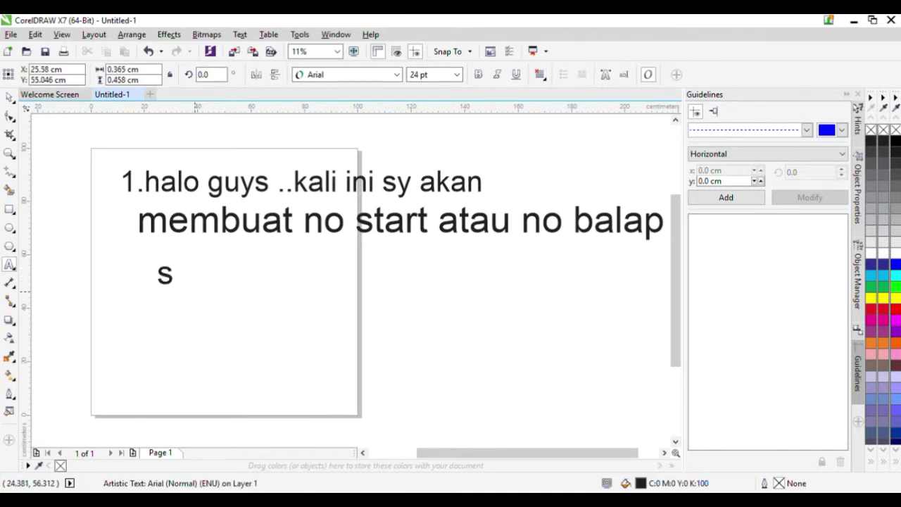
text(ima)
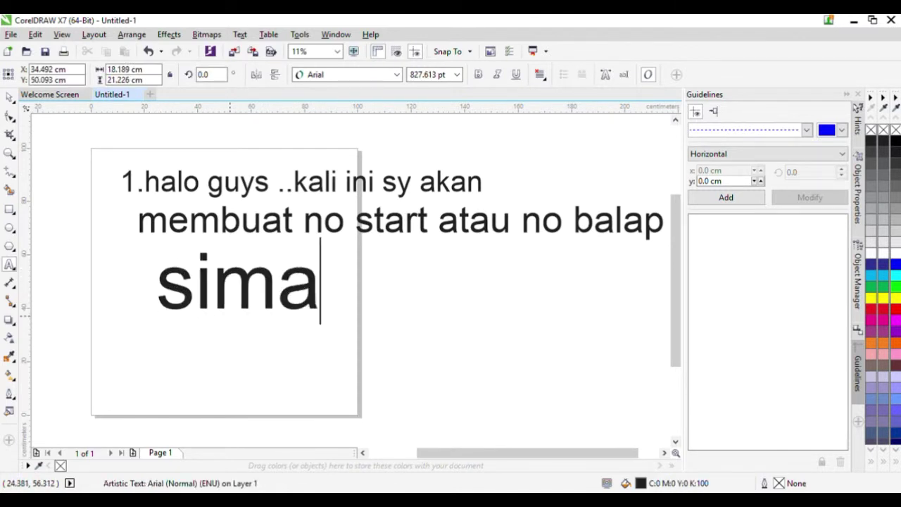
text(k vi)
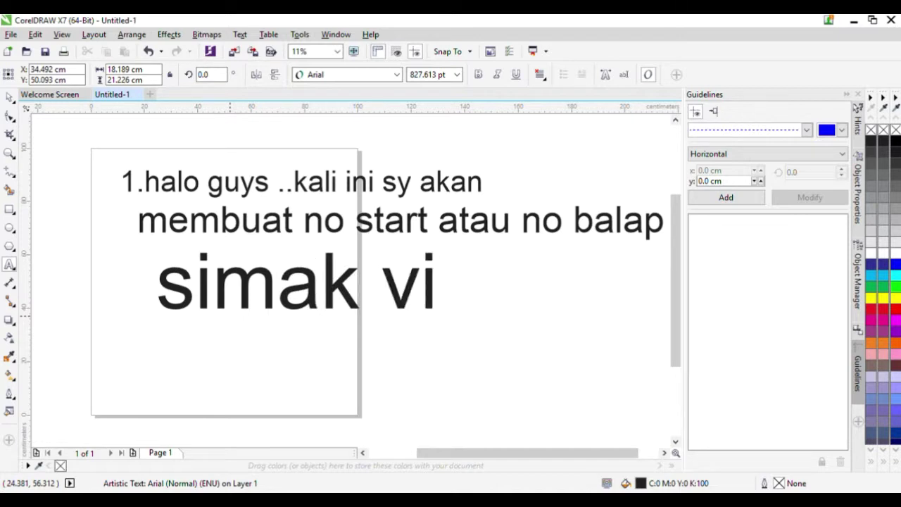
text(deo)
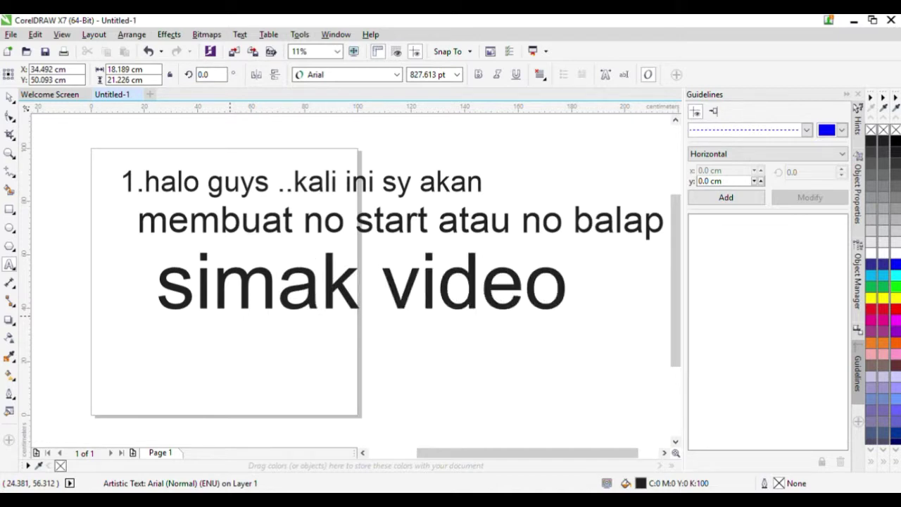
text( ini/)
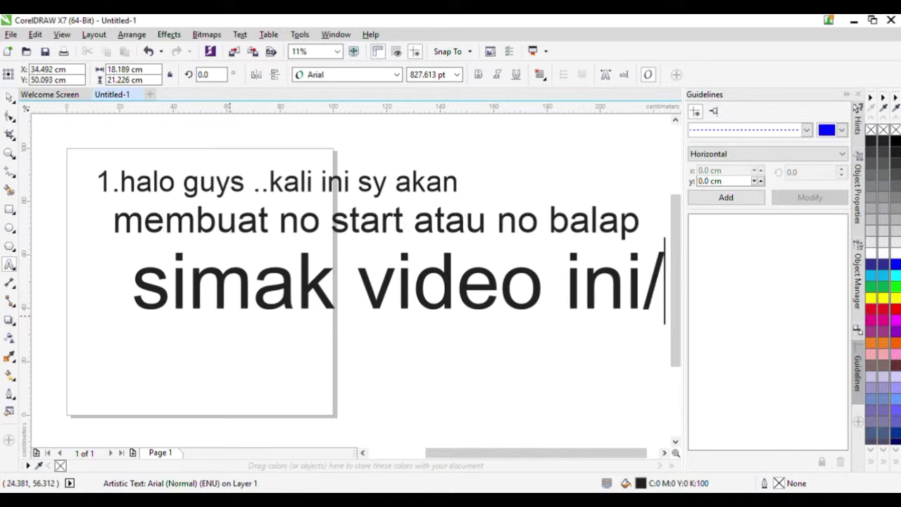
key(BackSpace)
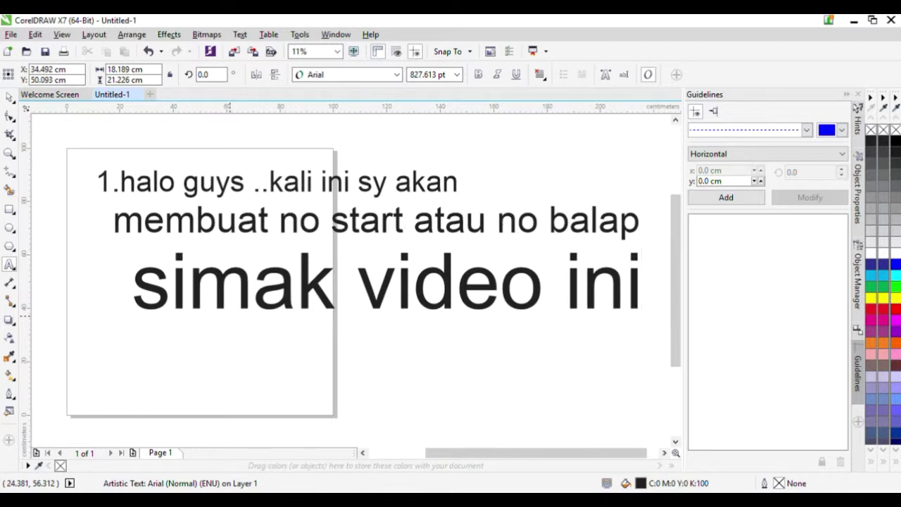
text(.....)
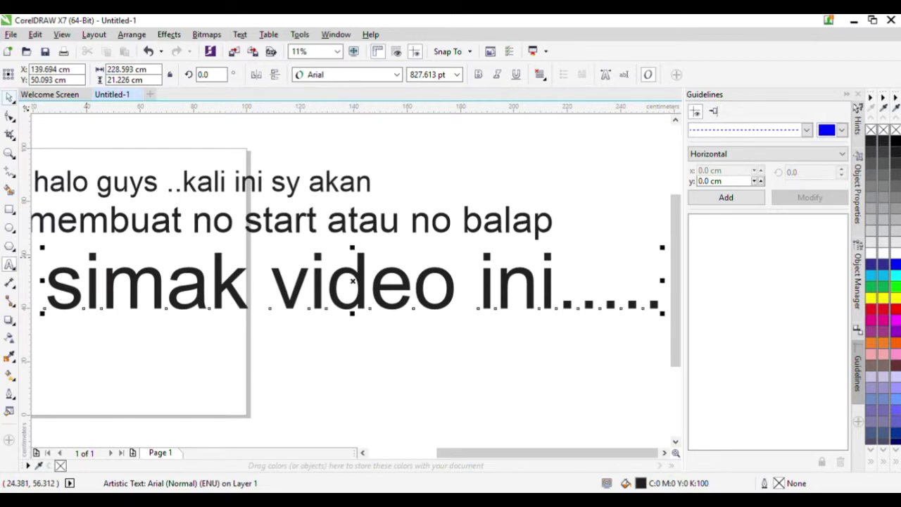
- Select all three intro text lines and delete them
scroll(352, 280, down, 2)
scroll(445, 288, up, 1)
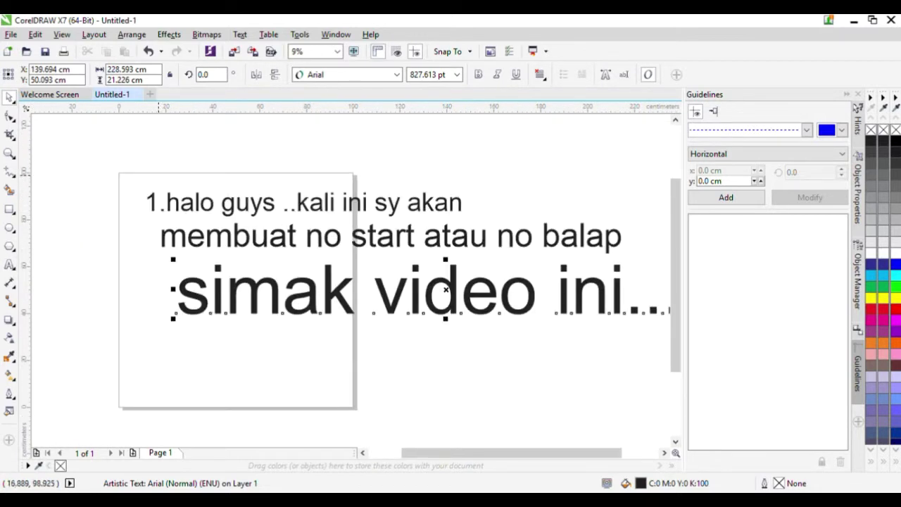
scroll(445, 288, down, 1)
drag(133, 156, 437, 268)
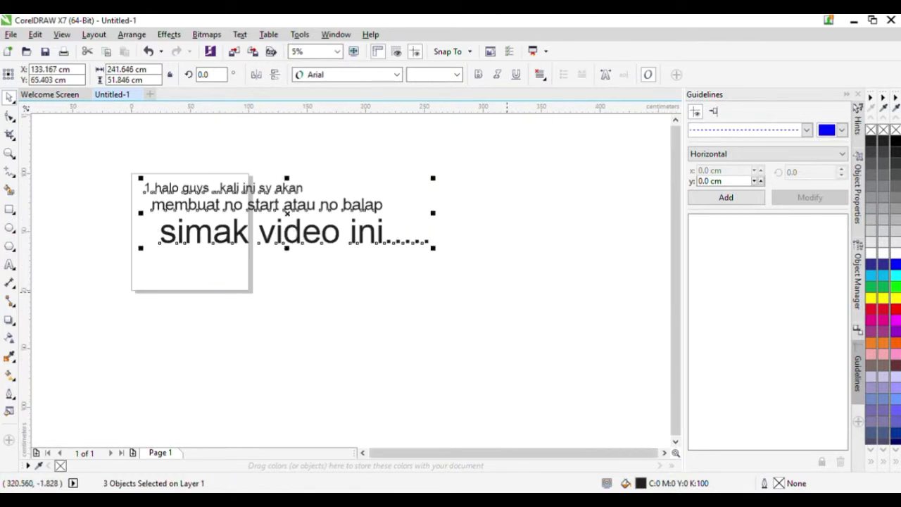
key(Delete)
- Type 100 as Arial text, enlarge it to about 728 pt and move it right
scroll(76, 209, up, 1)
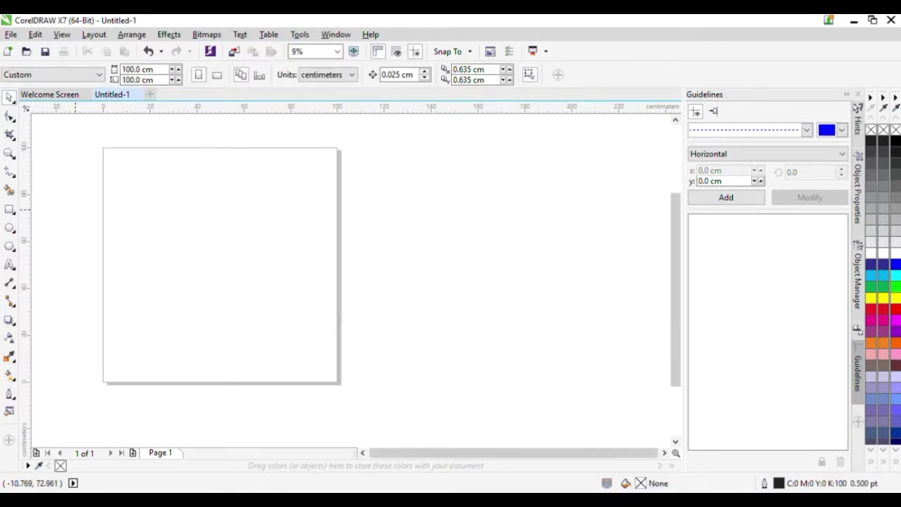
scroll(77, 211, up, 1)
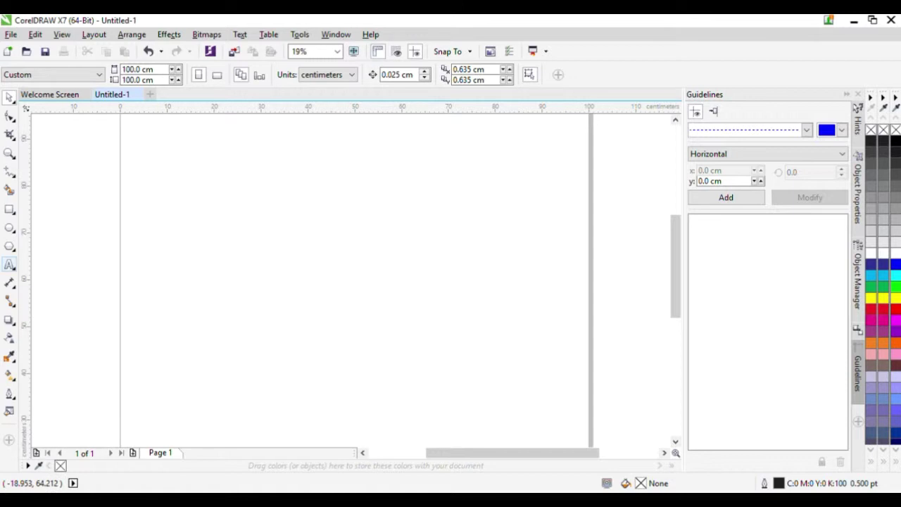
click(278, 223)
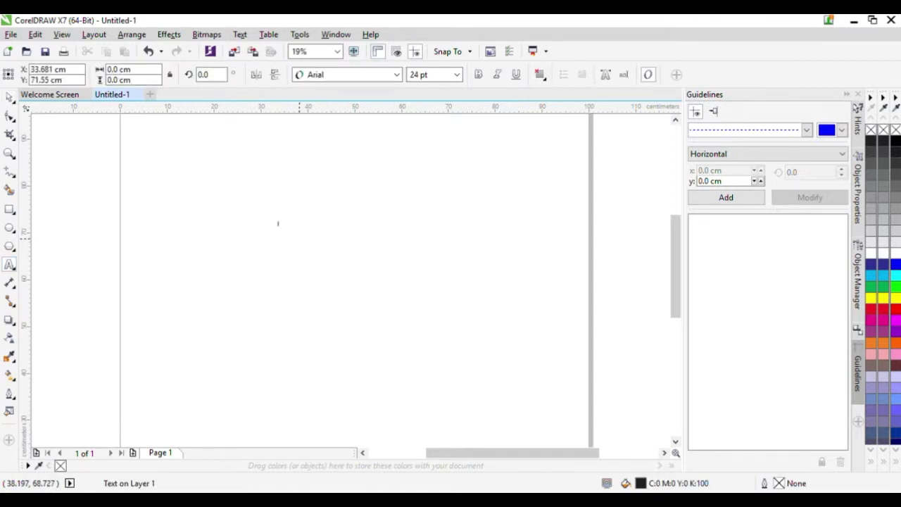
mouse_move(278, 223)
mouse_down()
mouse_move(308, 256)
mouse_move(285, 224)
mouse_up()
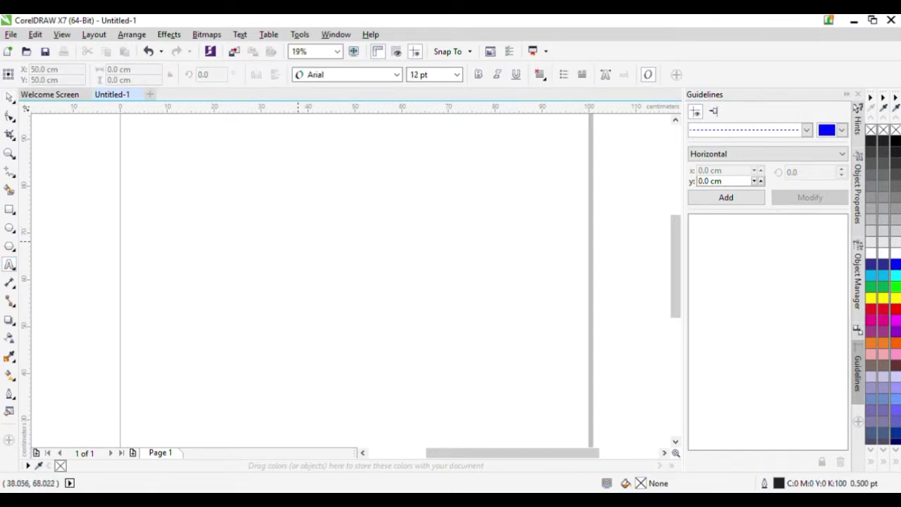
scroll(295, 240, down, 1)
scroll(295, 240, up, 2)
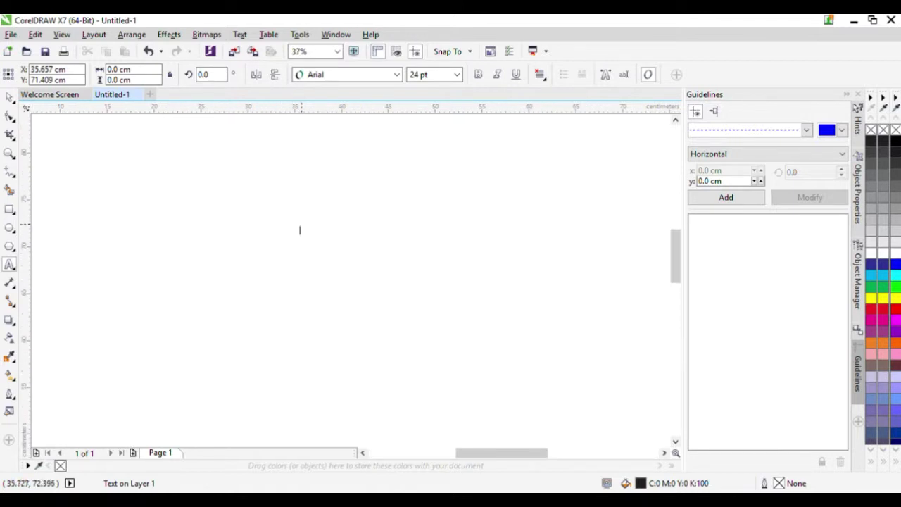
text(120)
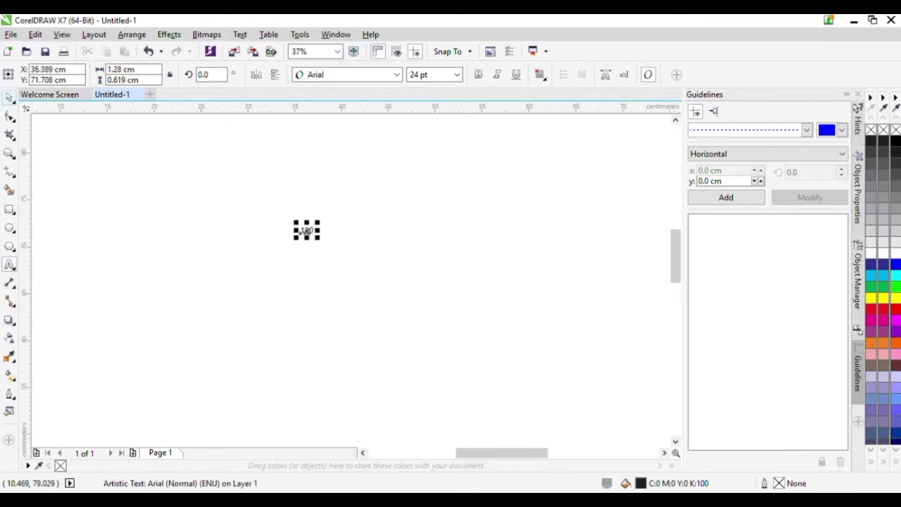
key(ctrl+space)
scroll(304, 231, down, 2)
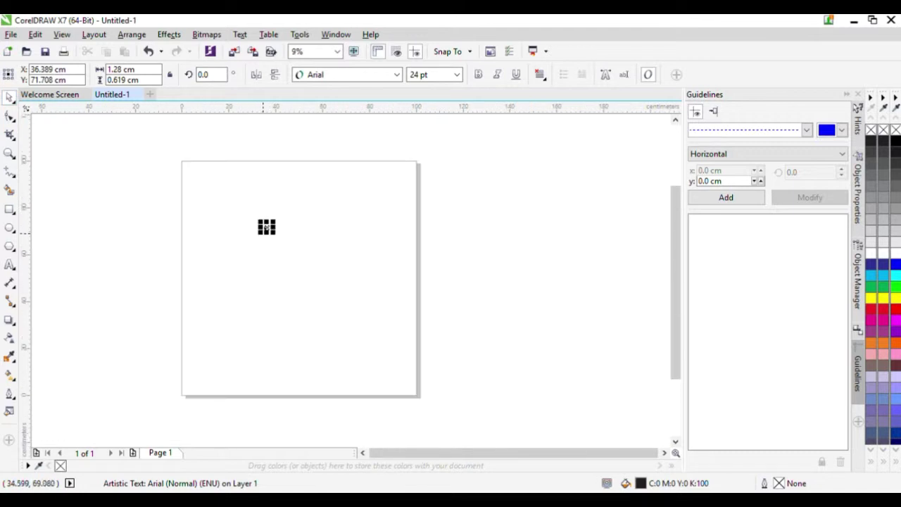
drag(261, 232, 174, 274)
scroll(191, 239, up, 1)
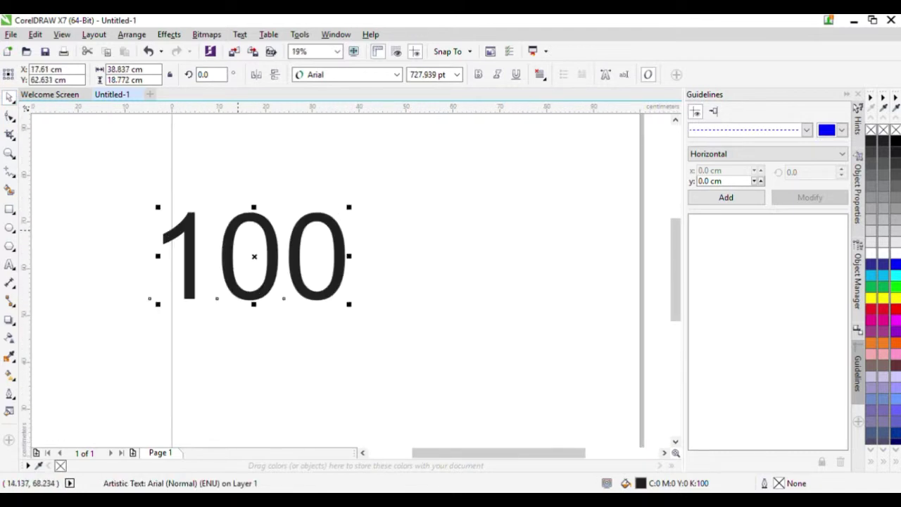
drag(239, 230, 332, 238)
- Set the 100 text in the Demonized font
click(396, 75)
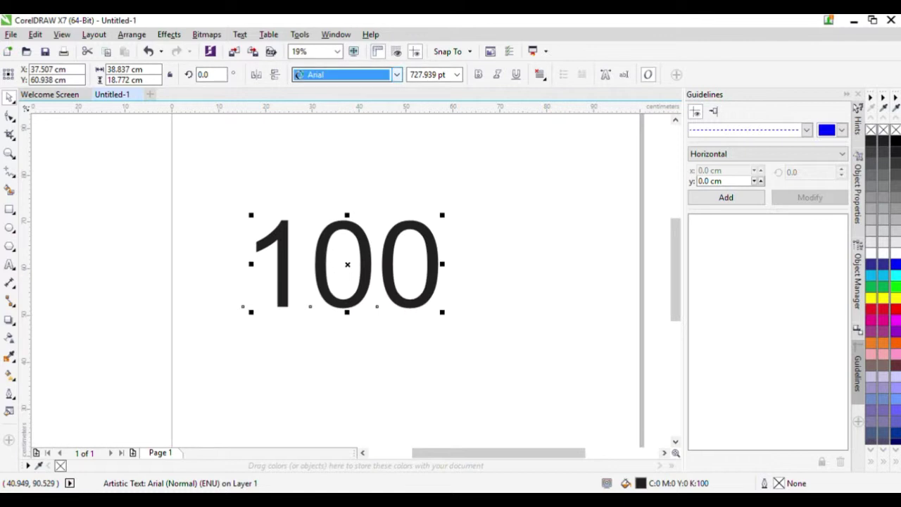
text(Demonized)
key(Return)
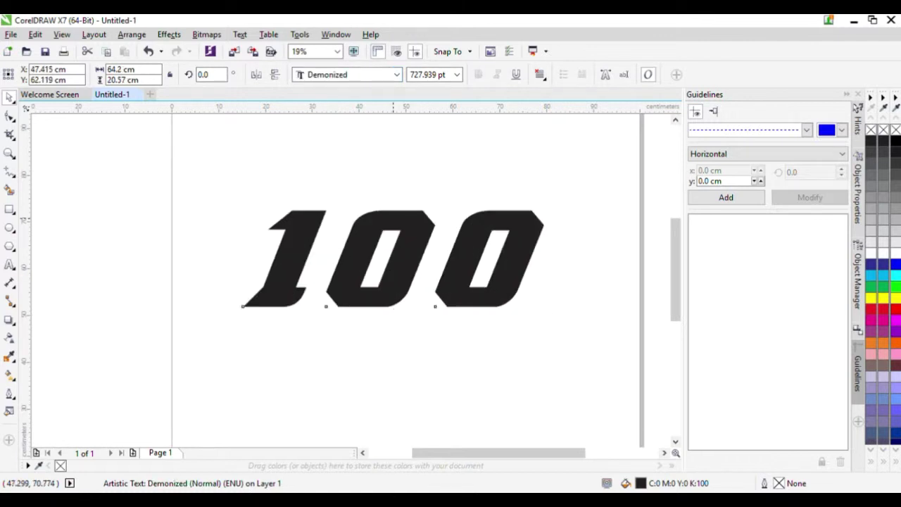
- Break the 100 into separate digits and slide both 0s left to tighten the spacing
key(ctrl+k)
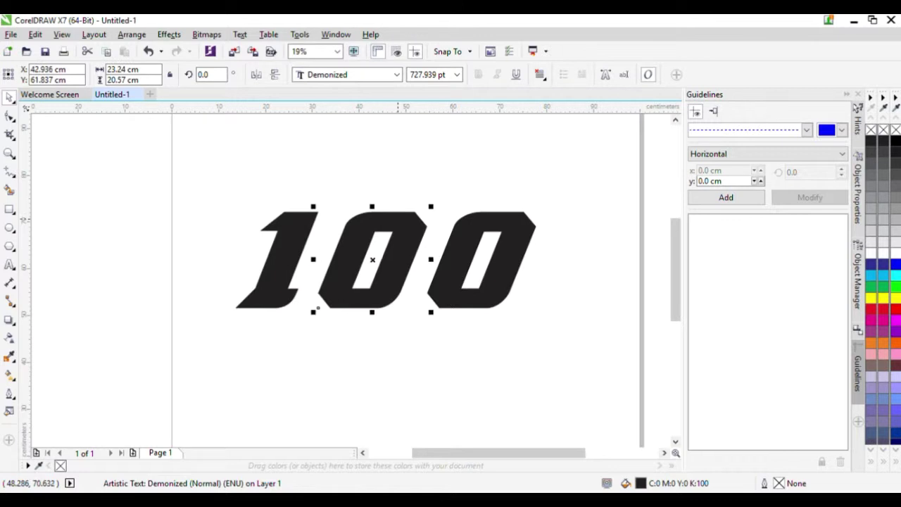
drag(317, 308, 299, 308)
click(426, 308)
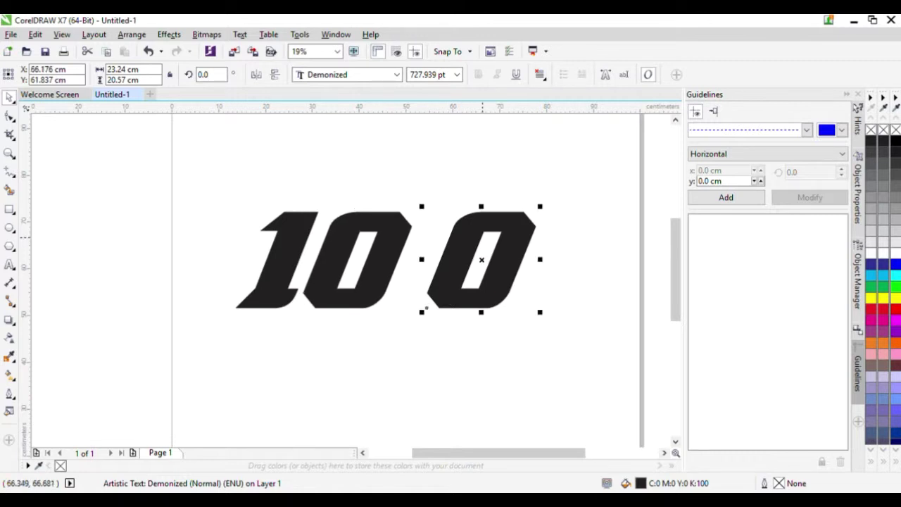
drag(426, 308, 395, 308)
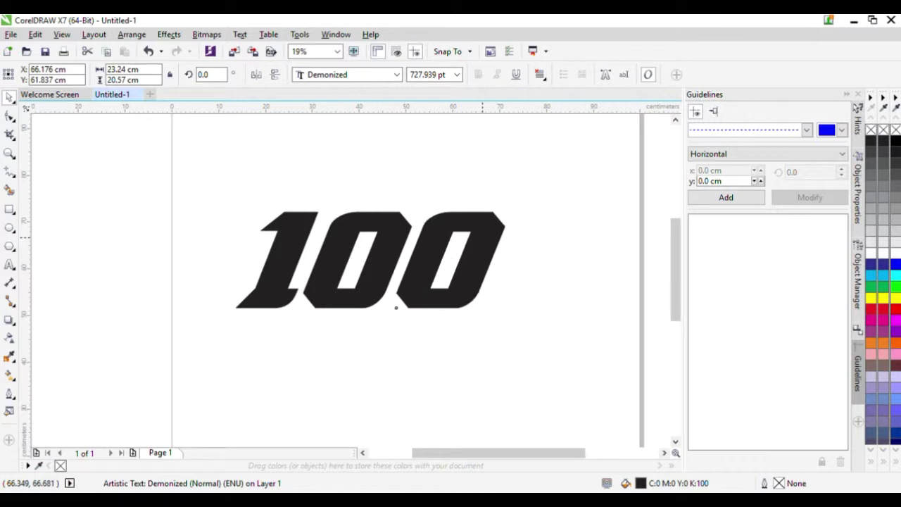
key(Left)
key(Left)
key(Left)
key(Left)
key(Left)
key(Left)
key(Left)
key(Left)
key(Left)
key(Left)
key(Left)
key(Left)
key(Left)
click(332, 240)
key(Left)
key(Left)
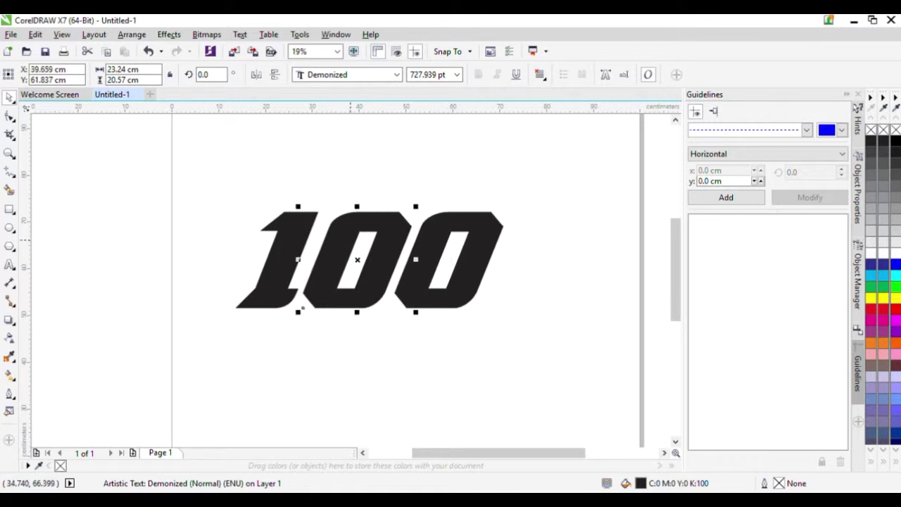
click(394, 308)
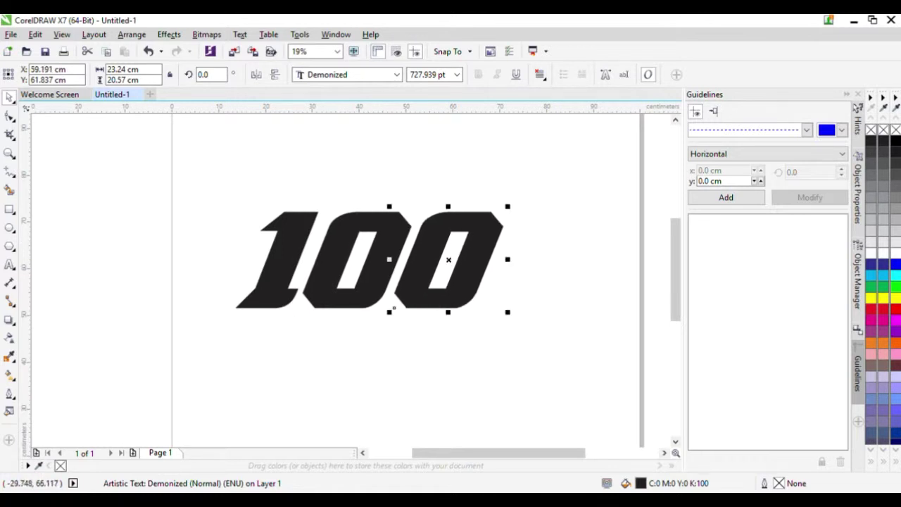
click(115, 181)
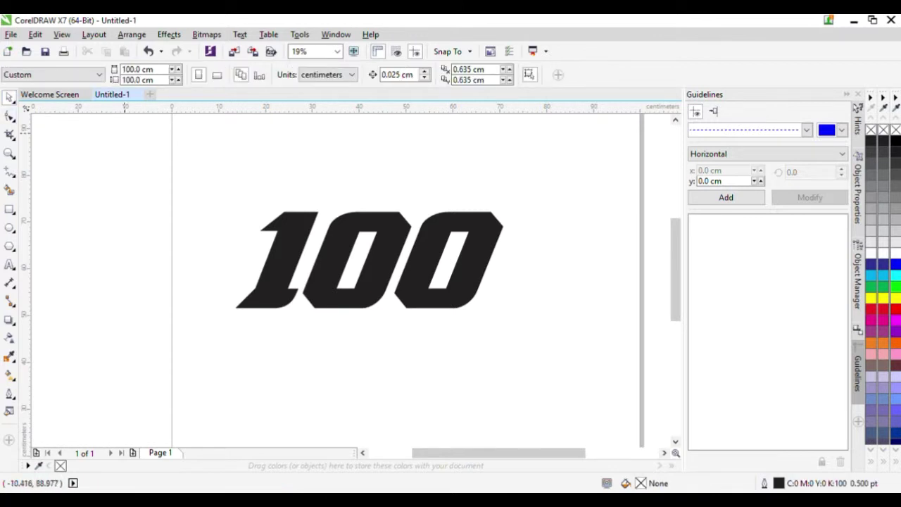
- Select all three digits and pick the 1 with the Shape tool
click(663, 453)
key(ctrl+a)
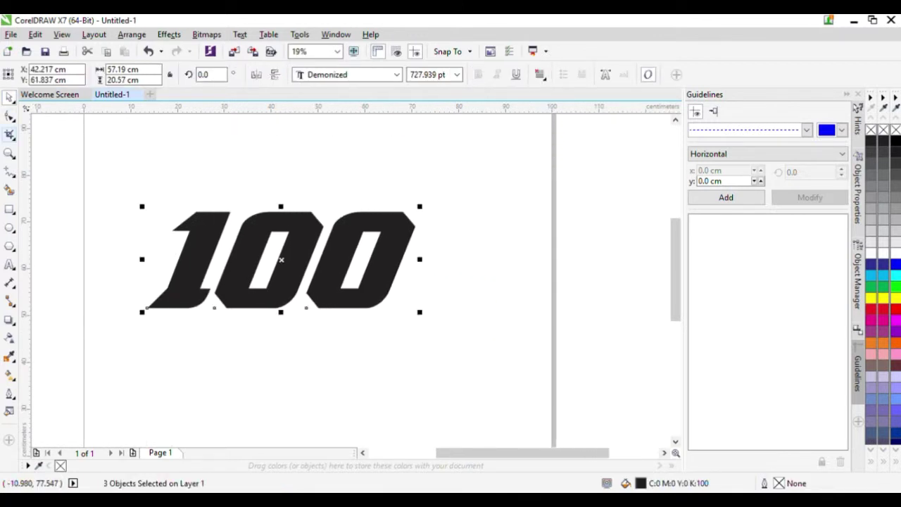
key(F10)
click(234, 313)
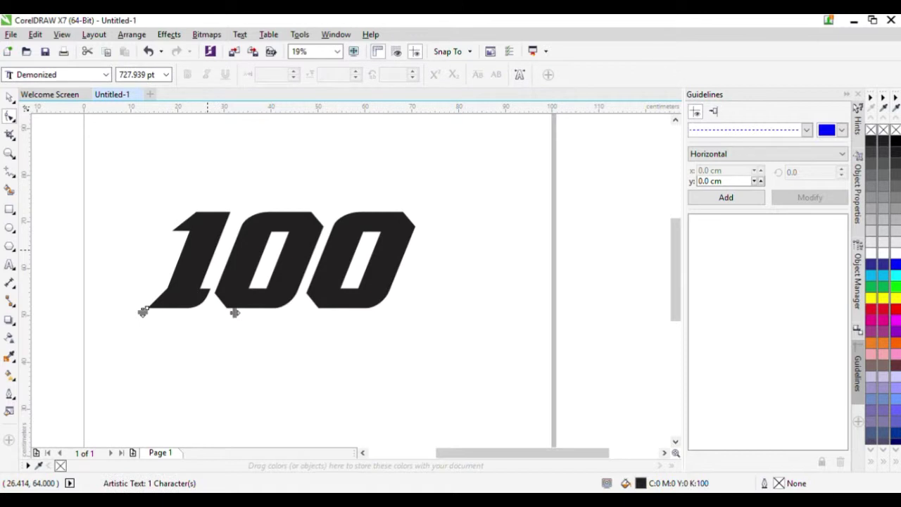
- Convert the 1 to curves and add nodes to reshape its lower notch
key(ctrl+q)
scroll(211, 260, up, 6)
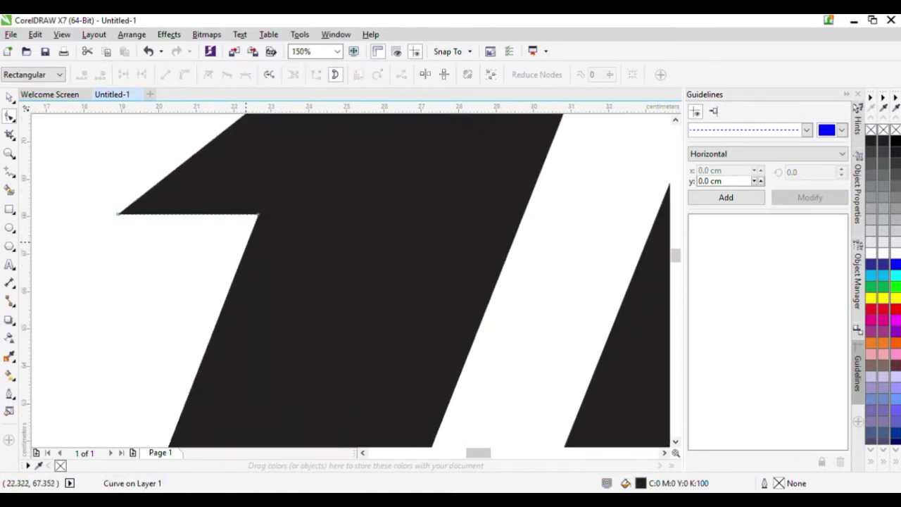
double_click(246, 248)
drag(260, 214, 388, 213)
scroll(388, 213, down, 4)
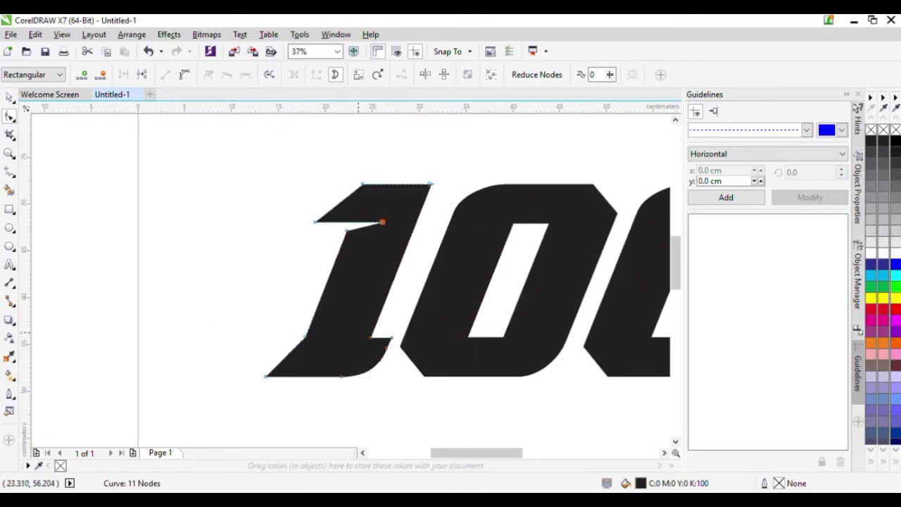
scroll(323, 338, up, 2)
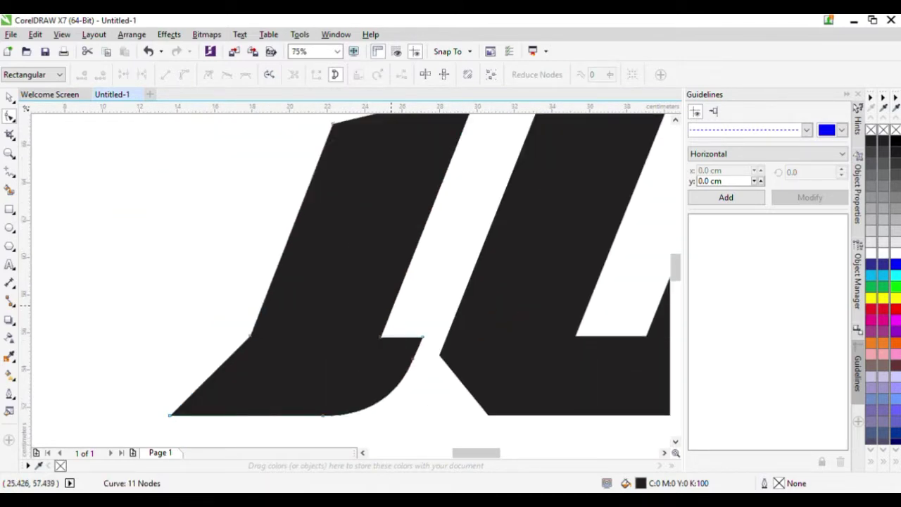
double_click(392, 305)
drag(380, 336, 301, 336)
scroll(302, 336, down, 2)
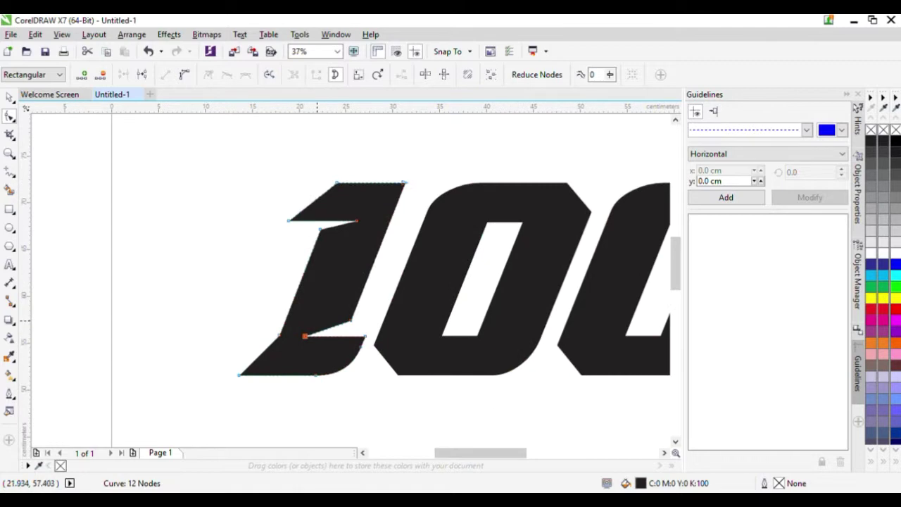
scroll(314, 334, up, 2)
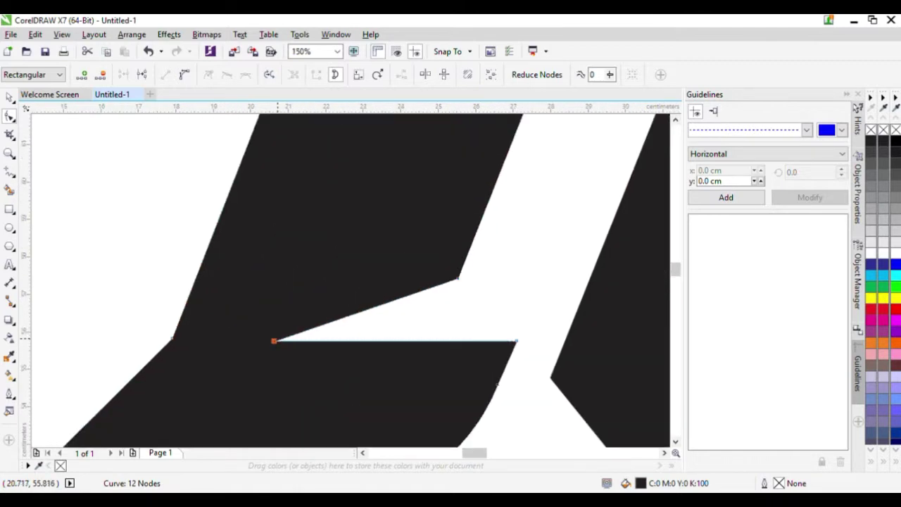
drag(275, 341, 327, 340)
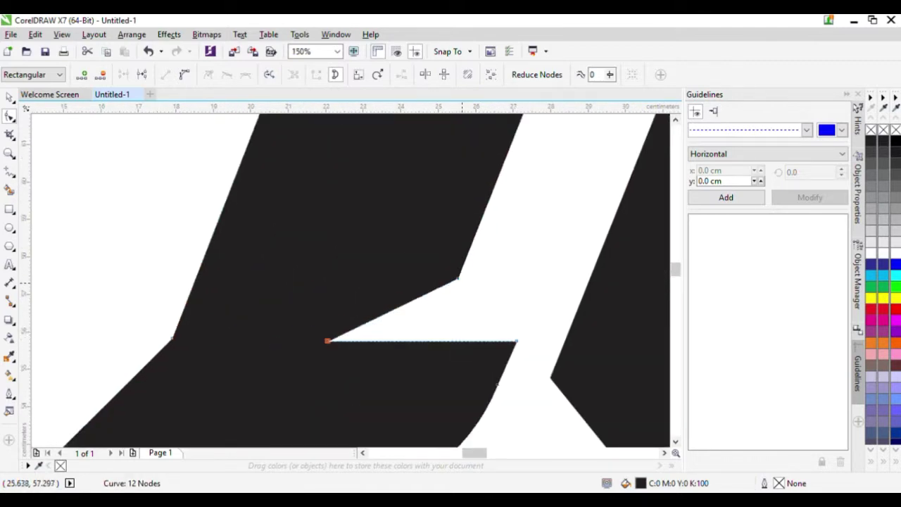
drag(458, 277, 452, 290)
- Select the middle 0 for node editing
scroll(453, 290, down, 2)
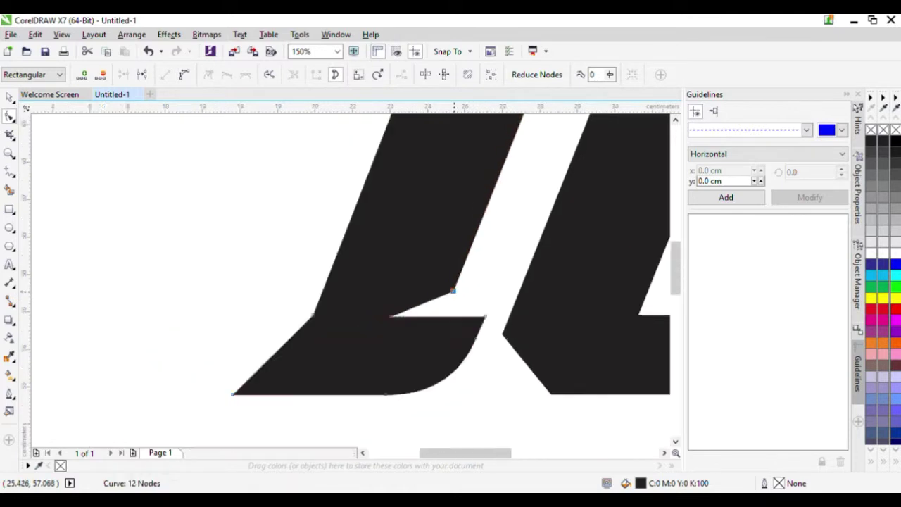
click(508, 338)
scroll(493, 268, down, 2)
scroll(552, 226, up, 2)
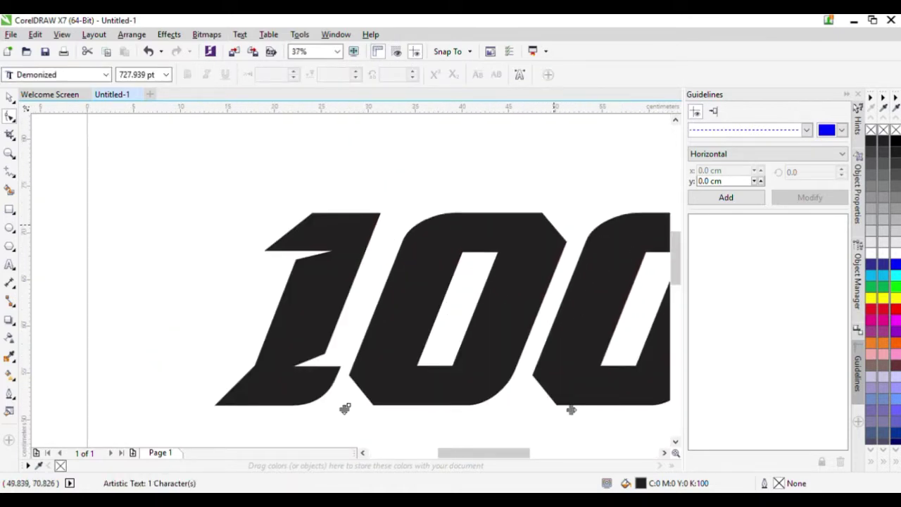
click(451, 236)
- Add a node to the middle 0 and shift its inner-hole nodes, undoing a wrong move
scroll(462, 243, up, 1)
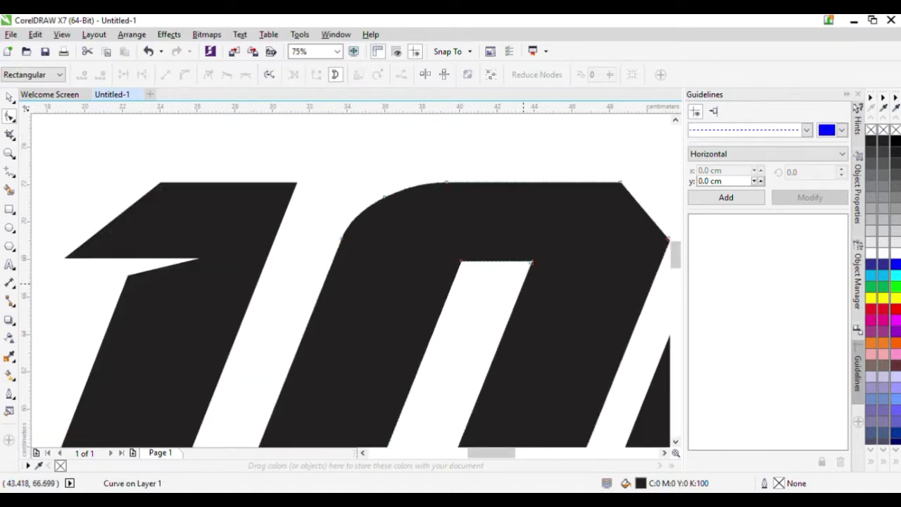
double_click(519, 291)
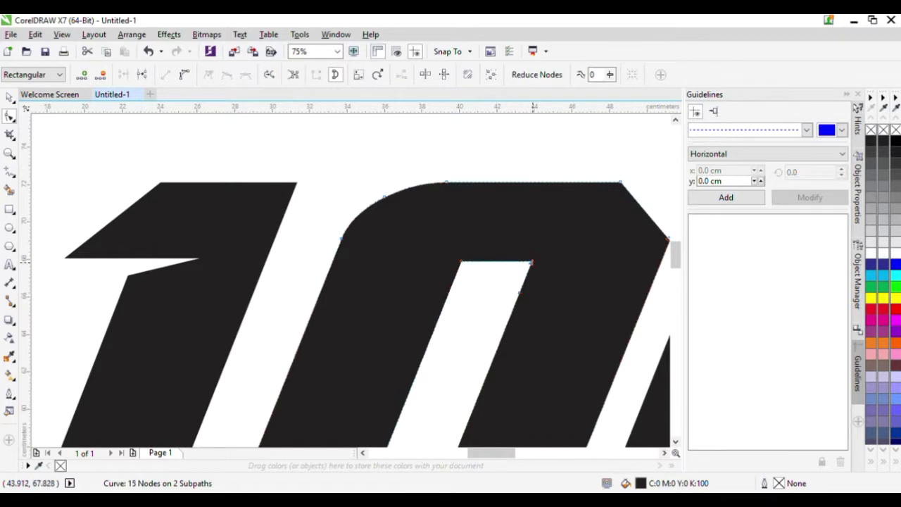
drag(531, 263, 624, 262)
scroll(612, 268, down, 1)
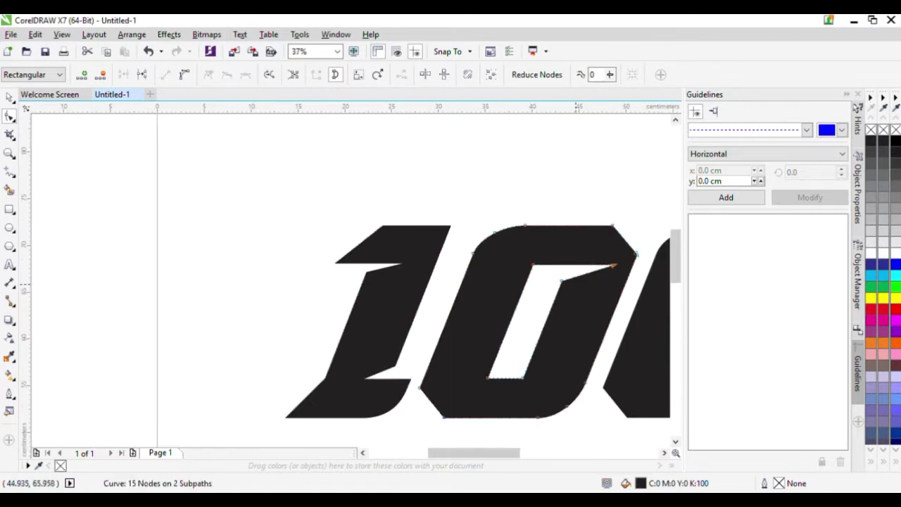
scroll(497, 362, up, 1)
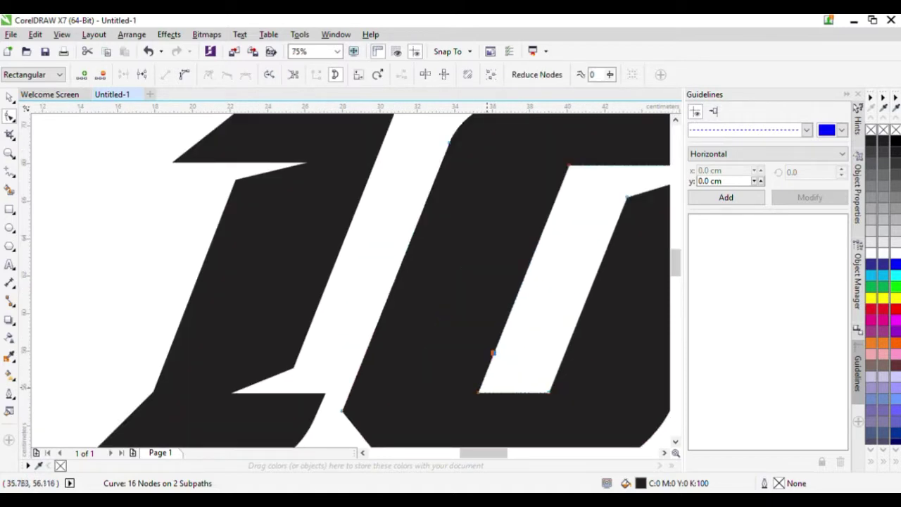
drag(479, 392, 408, 392)
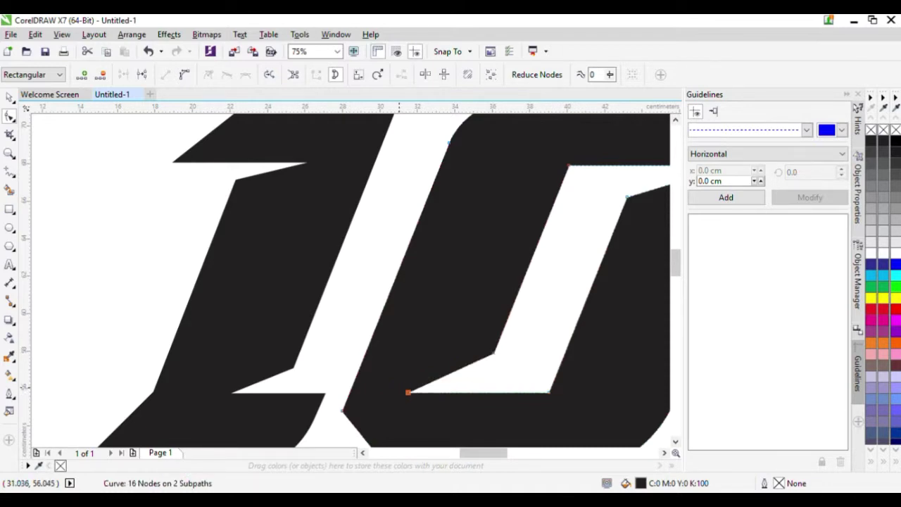
drag(409, 392, 439, 392)
key(ctrl+z)
key(ctrl+z)
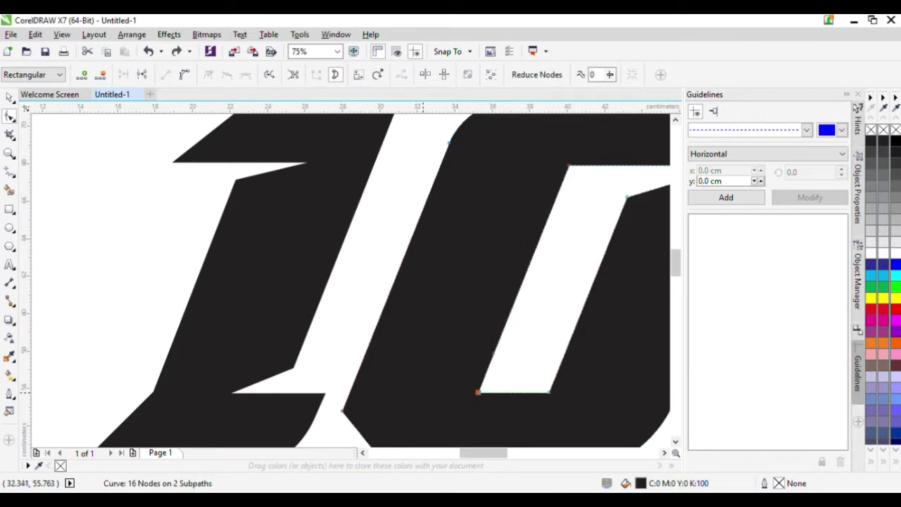
- Add a node on the hole's left edge and pull its corners into angled notches
double_click(489, 361)
drag(478, 392, 436, 391)
scroll(436, 391, down, 1)
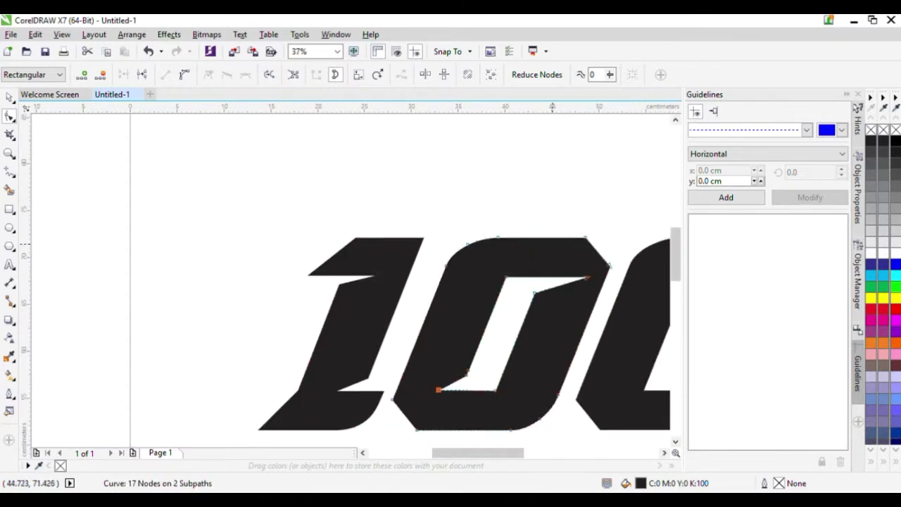
scroll(551, 244, up, 2)
scroll(575, 287, down, 1)
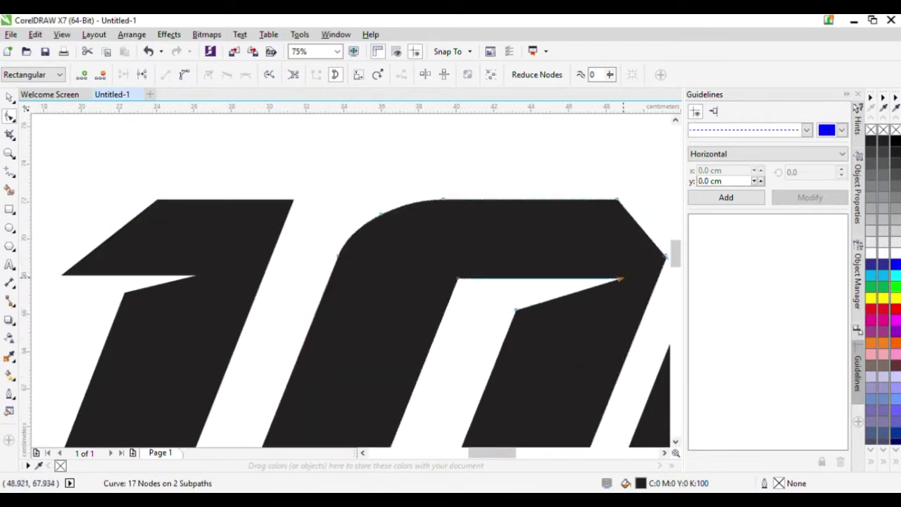
drag(620, 279, 578, 279)
scroll(571, 282, down, 2)
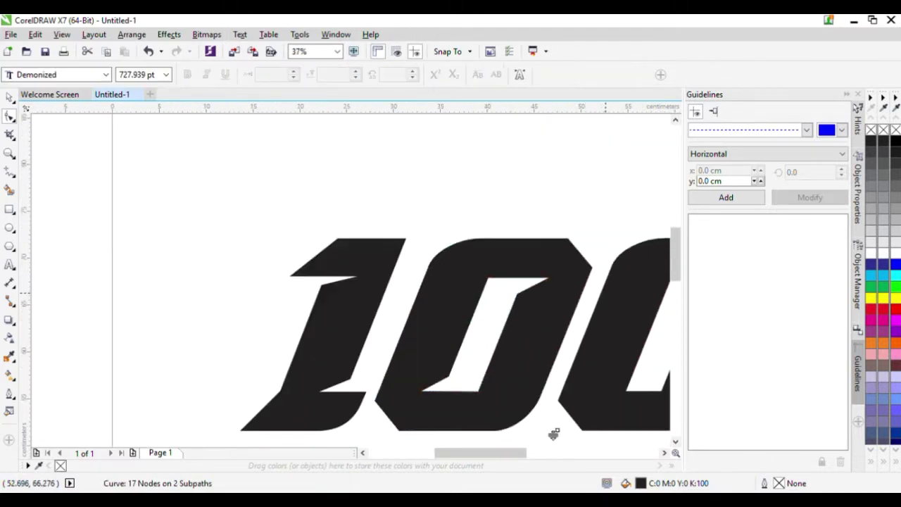
scroll(366, 281, down, 2)
scroll(366, 281, up, 2)
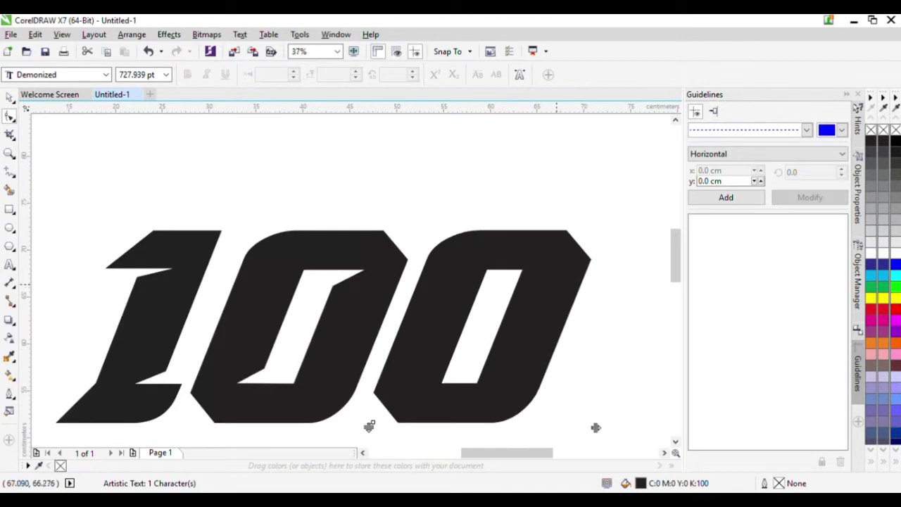
- Add a node inside the right 0 and drag its inner nodes into a slanted notch
click(376, 408)
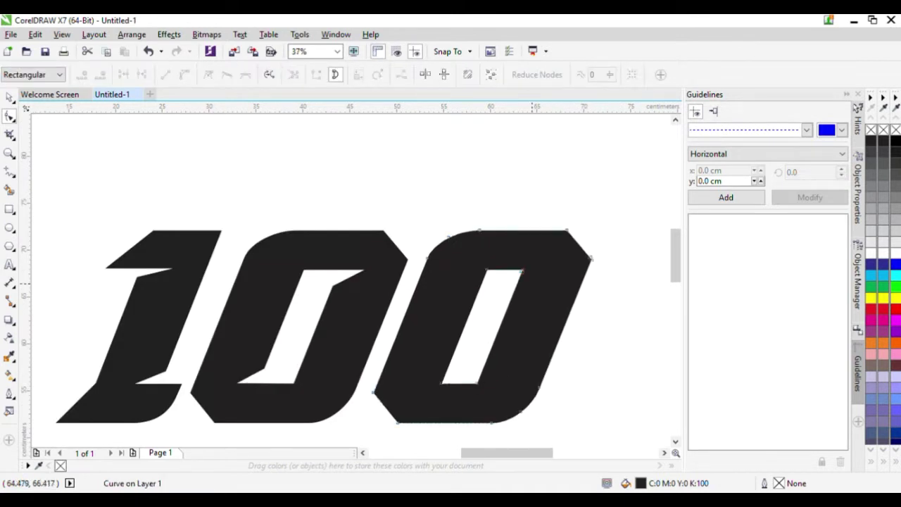
click(514, 289)
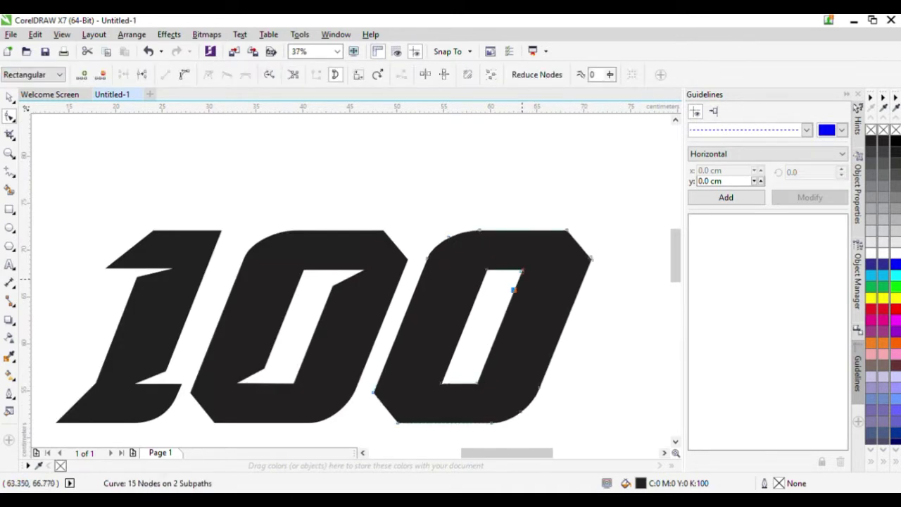
drag(523, 270, 553, 269)
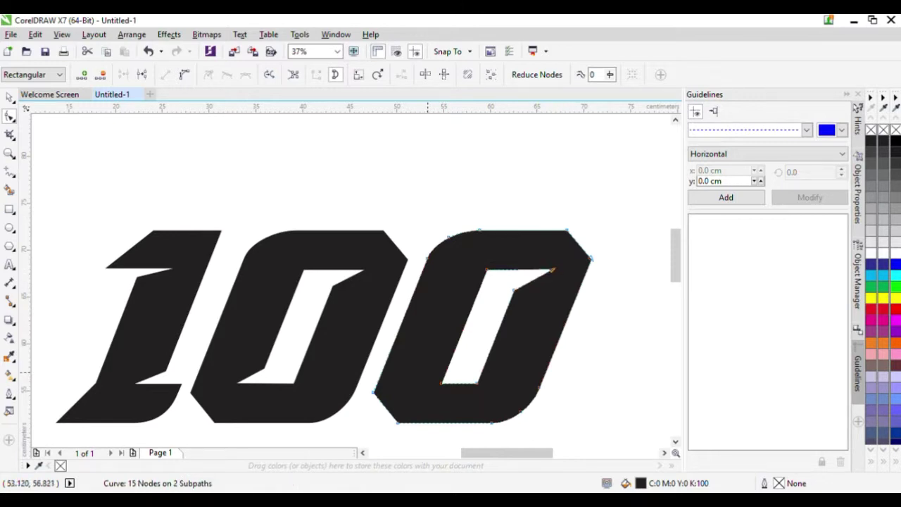
double_click(451, 366)
drag(441, 383, 401, 383)
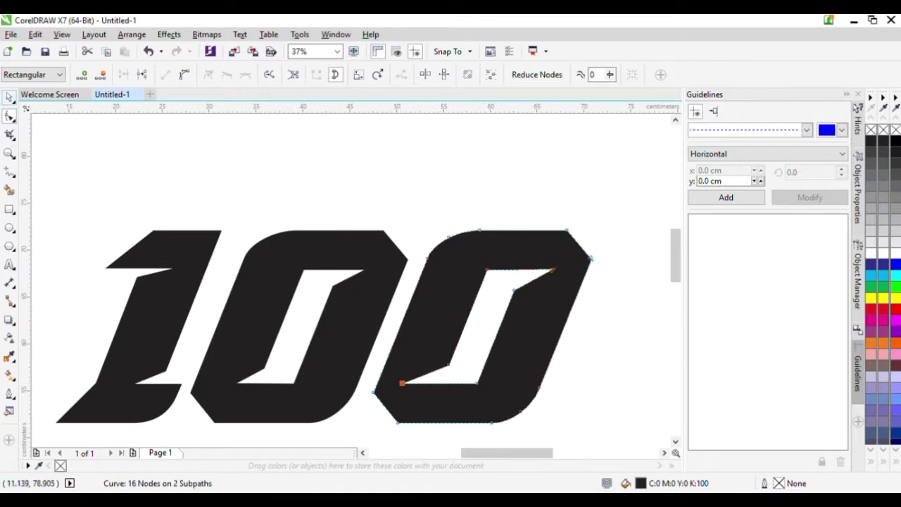
scroll(281, 238, down, 1)
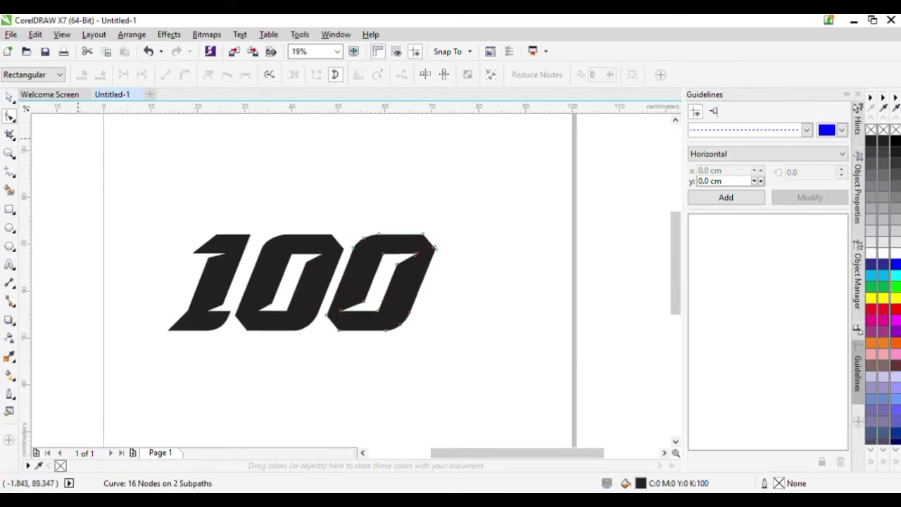
- Group the three digits of the 100 and fill them yellow
click(10, 96)
drag(120, 195, 518, 354)
key(ctrl+g)
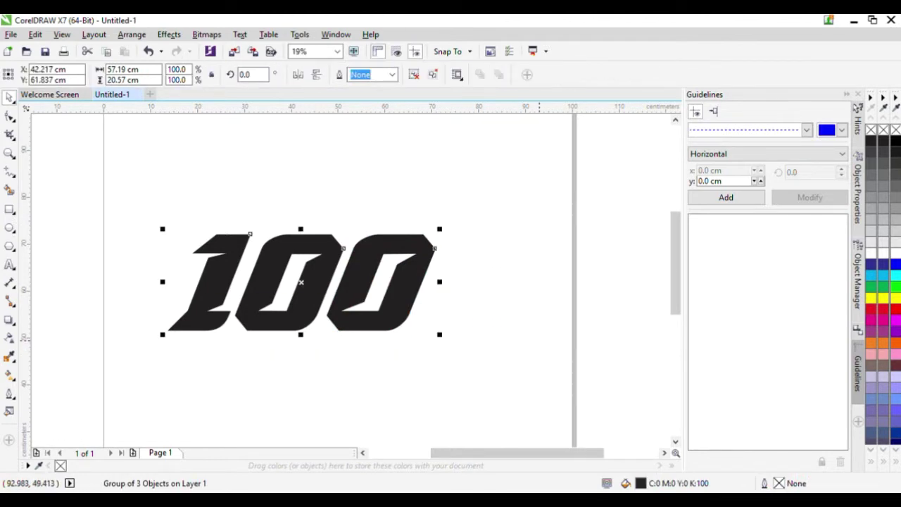
click(895, 297)
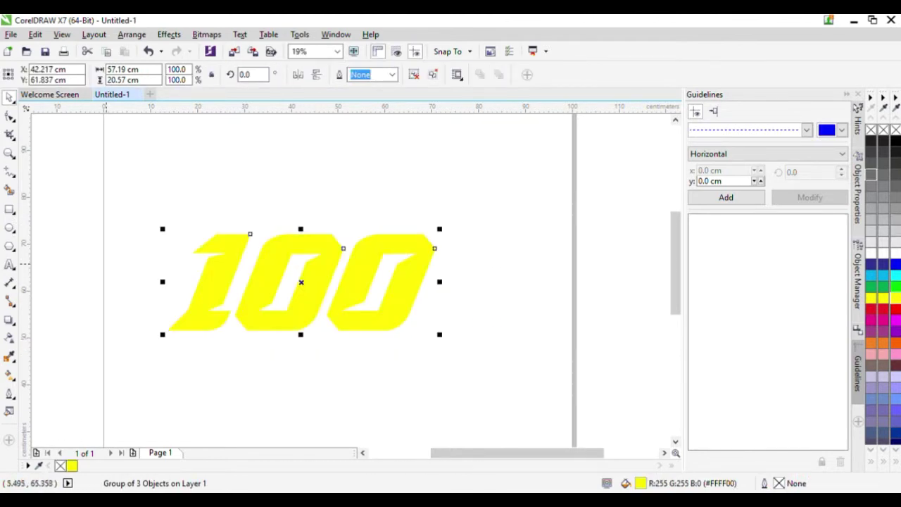
scroll(150, 253, up, 1)
click(281, 181)
scroll(281, 181, down, 2)
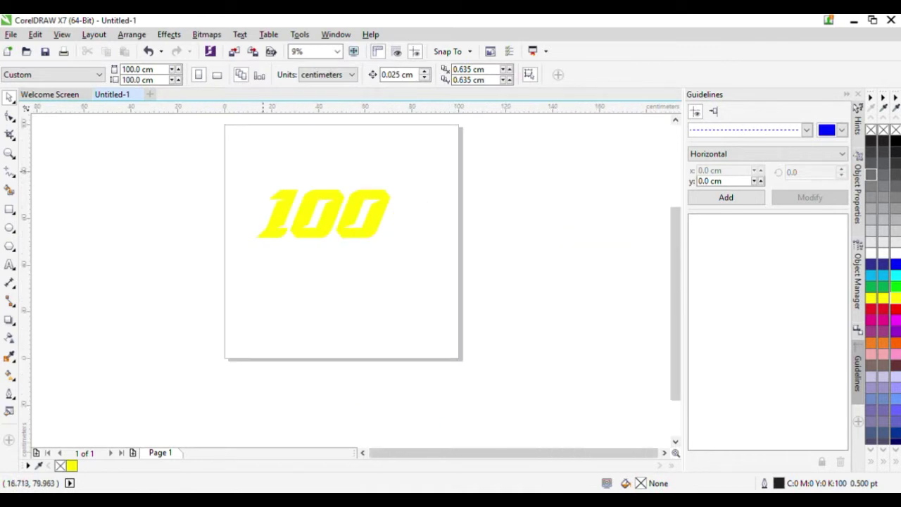
scroll(264, 171, up, 1)
- Drag a thick black outside contour around the yellow 100 group
drag(211, 166, 582, 352)
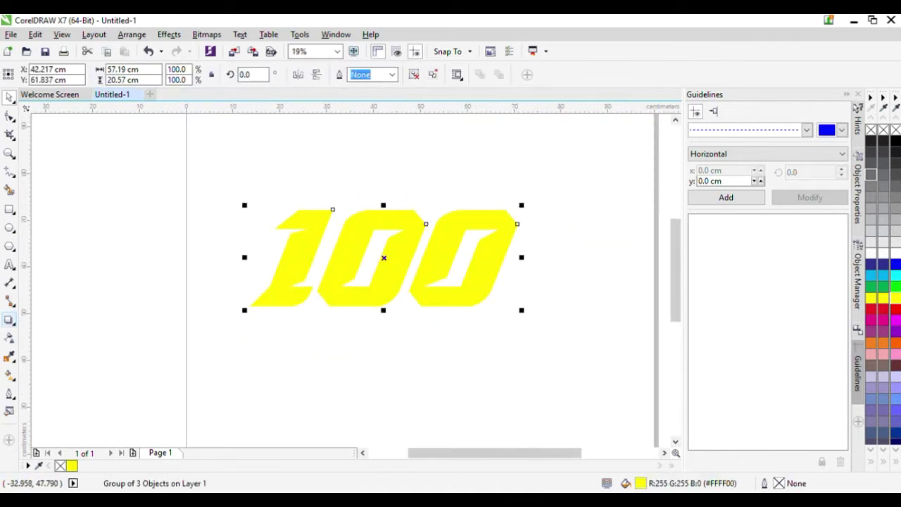
click(9, 320)
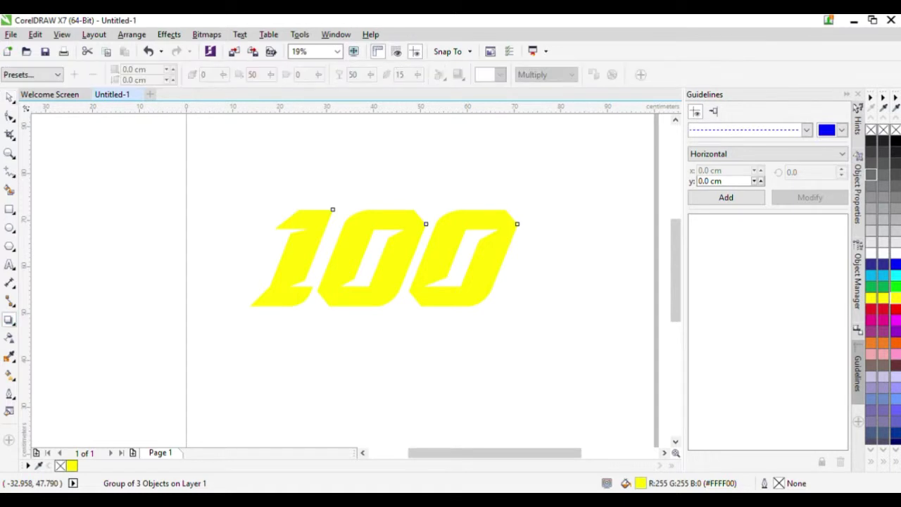
click(48, 333)
click(340, 285)
click(342, 296)
drag(344, 300, 384, 304)
key(space)
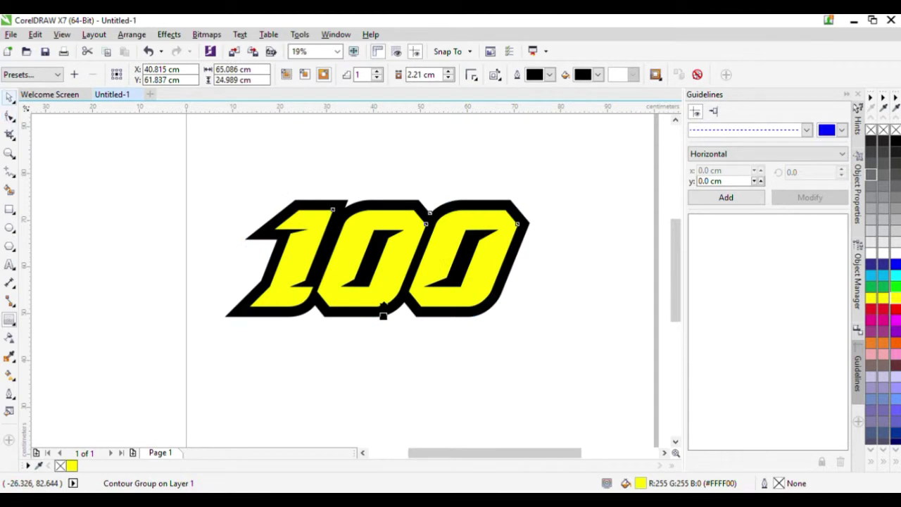
click(112, 163)
scroll(401, 203, up, 1)
click(378, 236)
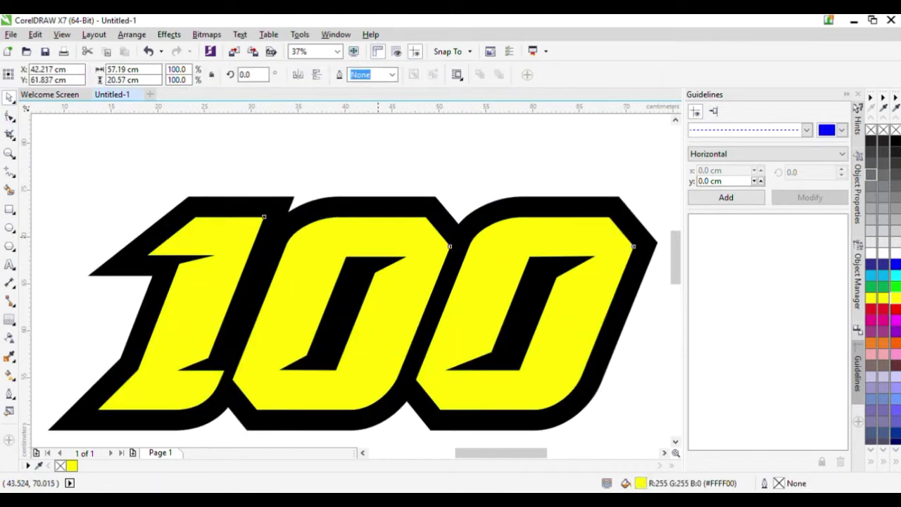
scroll(293, 221, down, 1)
click(397, 181)
click(399, 224)
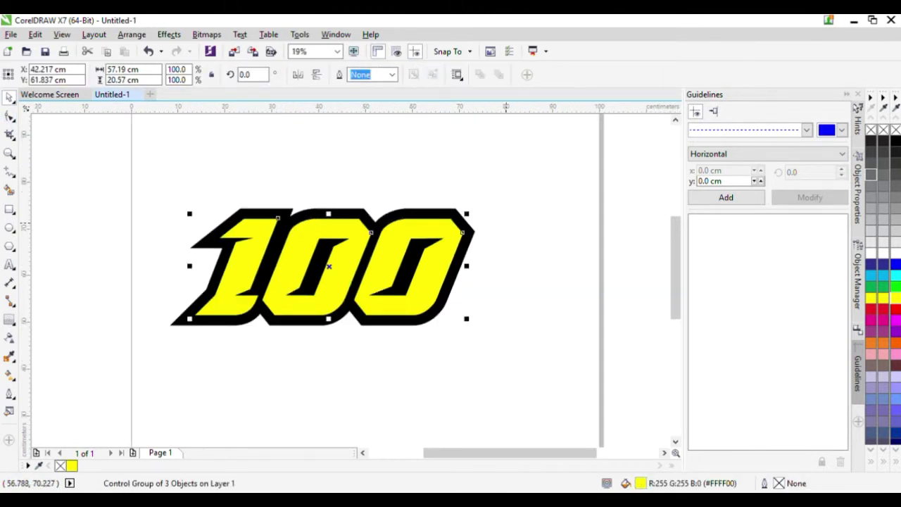
- Try two gradients on the 100 and undo both back to solid yellow
key(g)
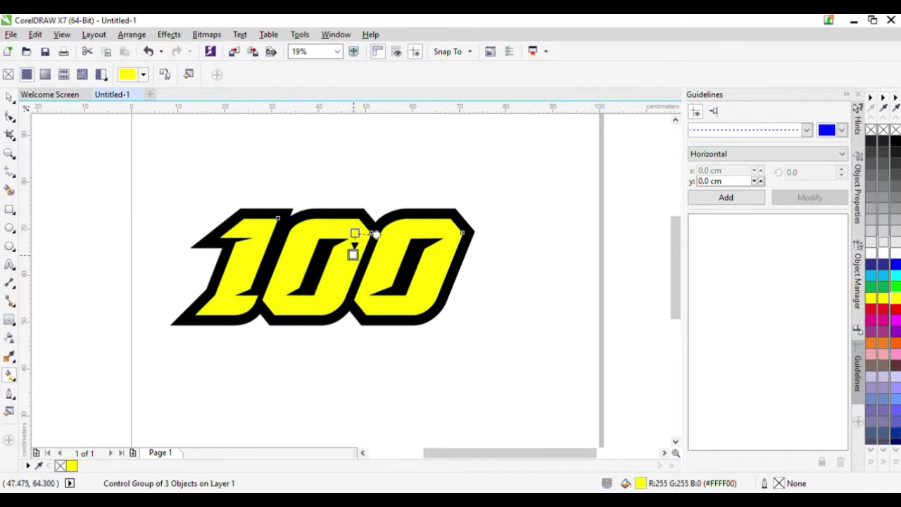
mouse_move(353, 255)
mouse_down()
mouse_move(358, 265)
mouse_move(351, 260)
mouse_up()
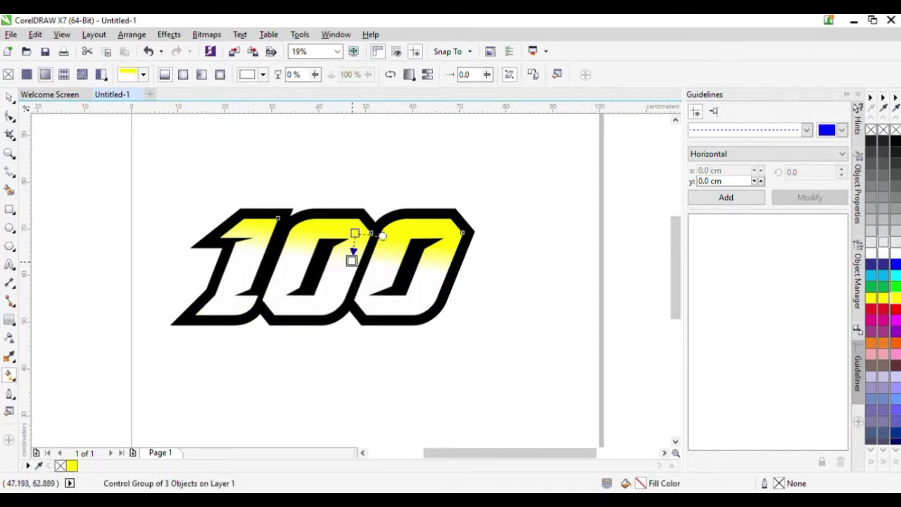
key(ctrl+z)
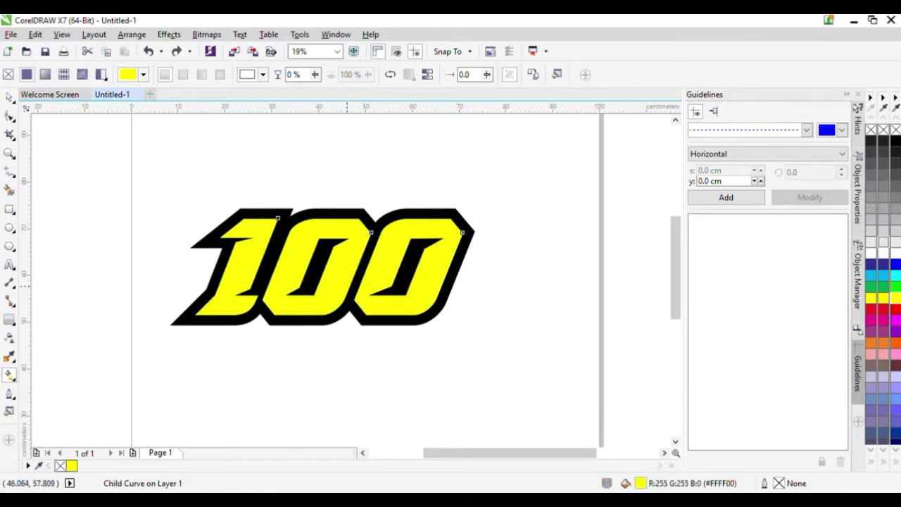
drag(347, 285, 344, 240)
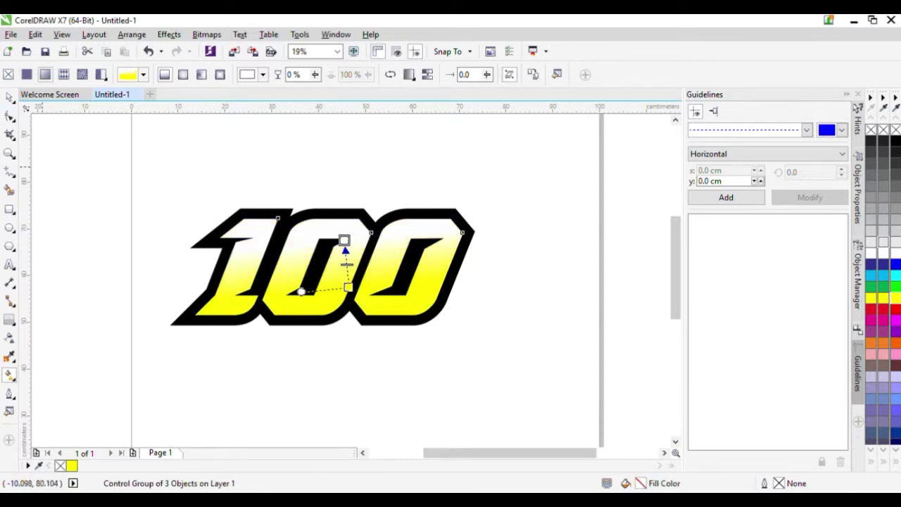
key(ctrl+z)
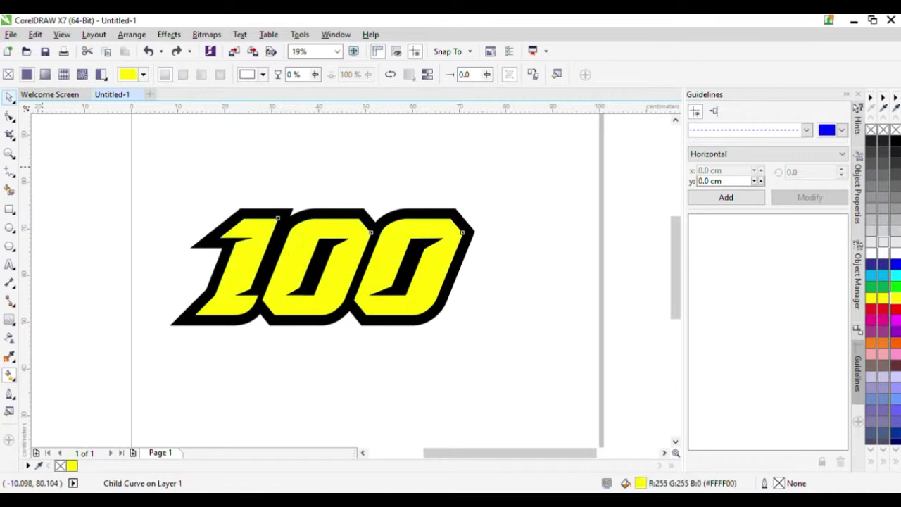
key(space)
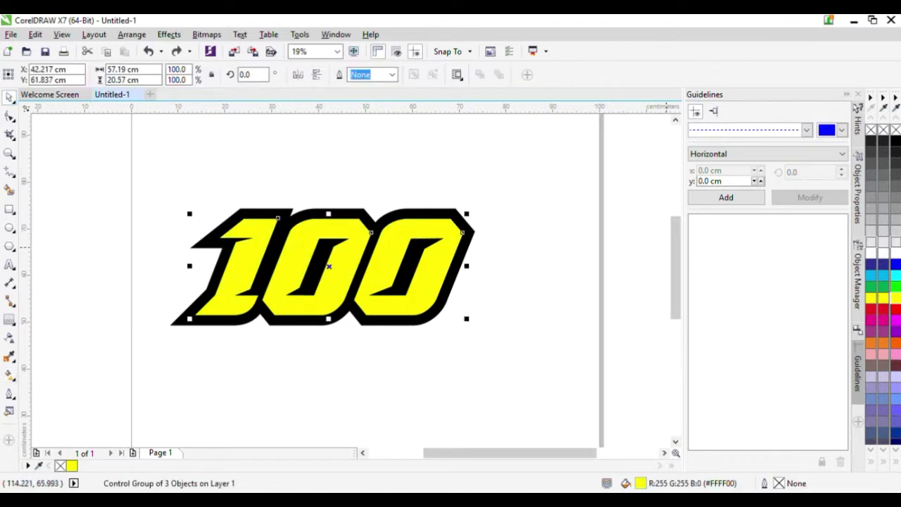
key(space)
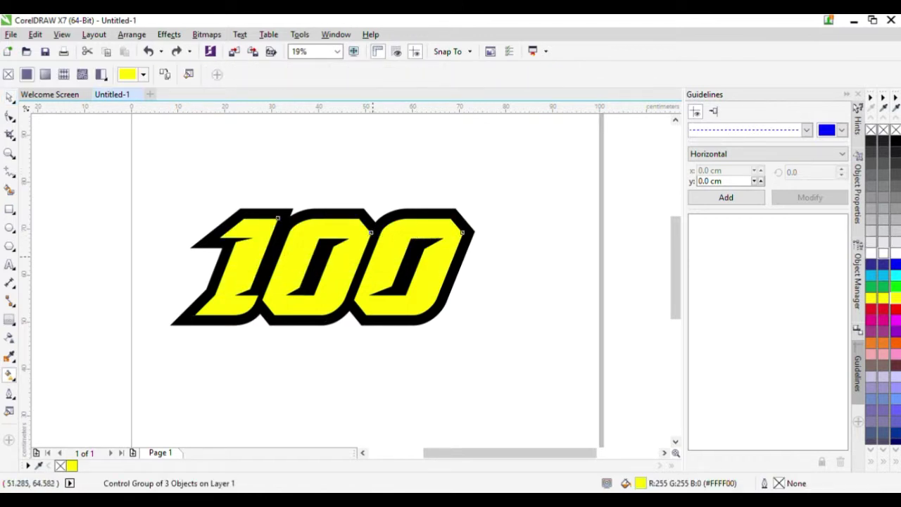
- Apply a vertical gradient from yellow at the bottom to red at the top
drag(349, 287, 350, 249)
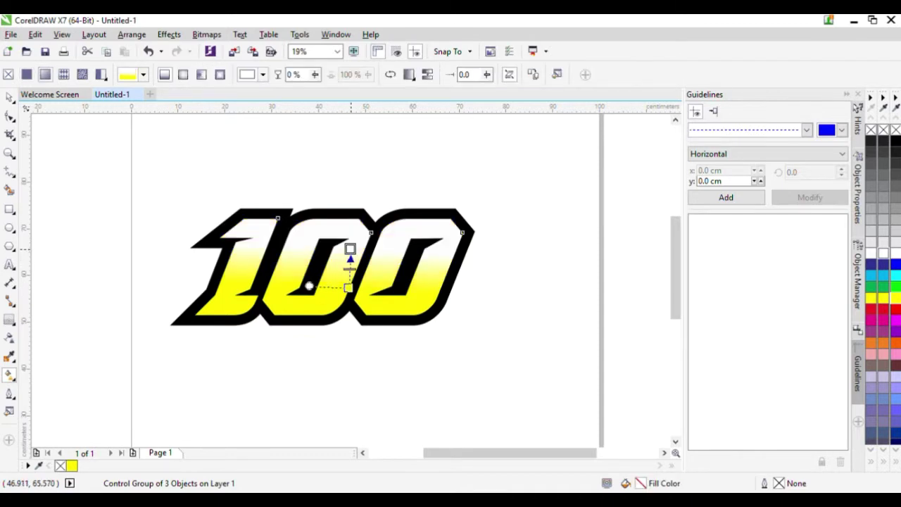
click(883, 309)
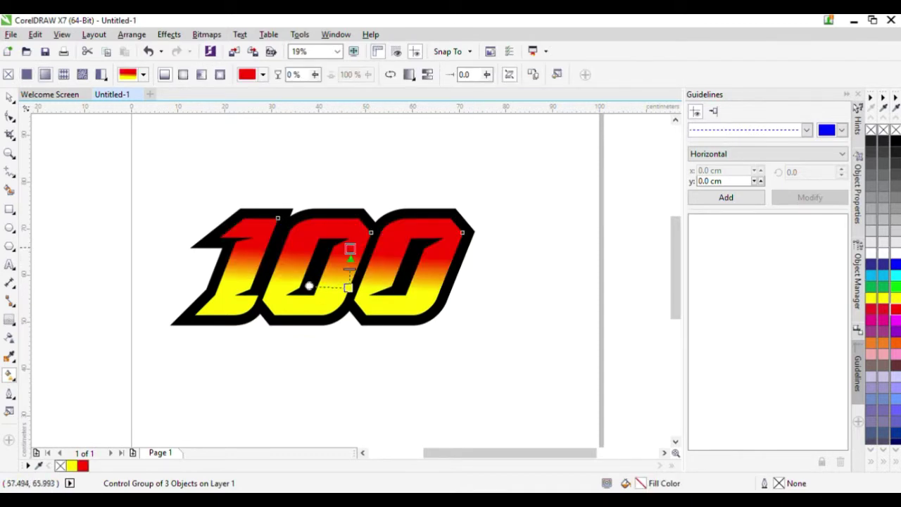
scroll(343, 247, up, 2)
drag(359, 251, 359, 209)
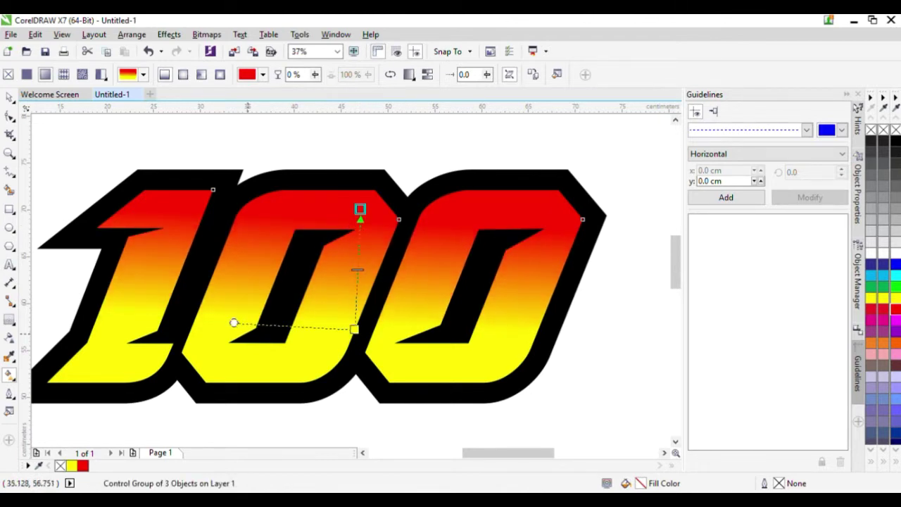
mouse_move(234, 324)
mouse_down()
mouse_move(226, 342)
mouse_move(229, 328)
mouse_up()
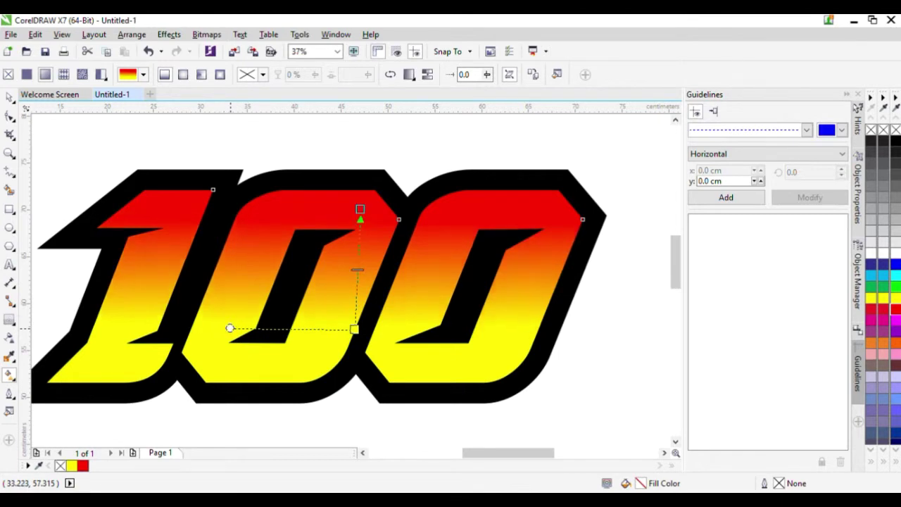
scroll(376, 295, down, 2)
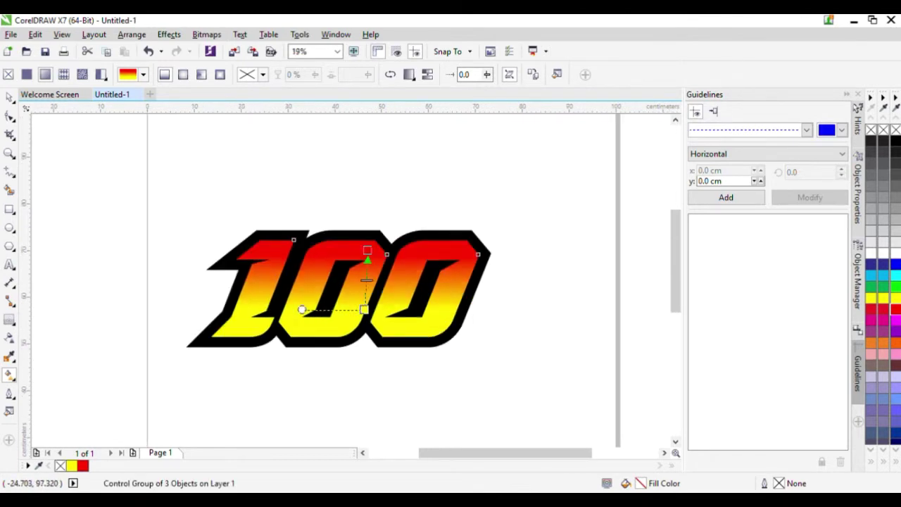
click(10, 97)
- Start a new text line just below the 100 racing number
click(563, 161)
scroll(469, 256, down, 2)
scroll(461, 254, up, 2)
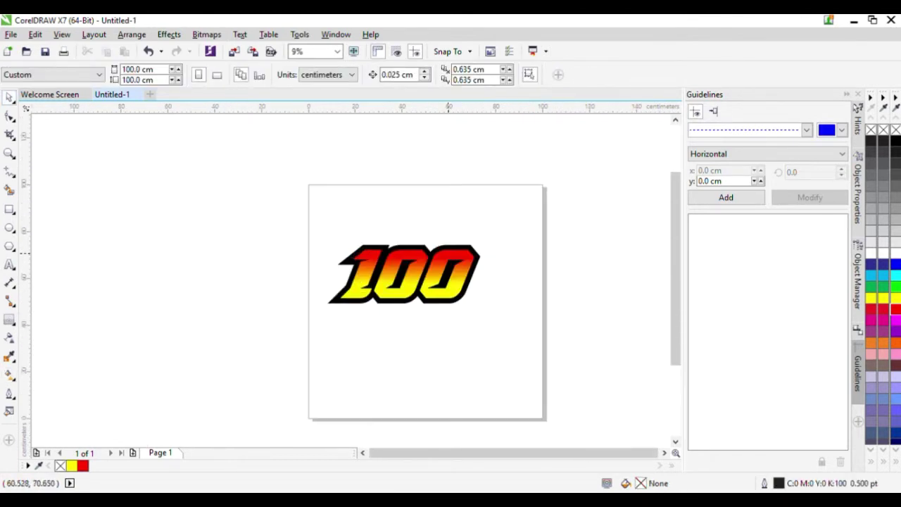
click(438, 259)
scroll(566, 259, up, 1)
click(566, 259)
scroll(384, 244, down, 1)
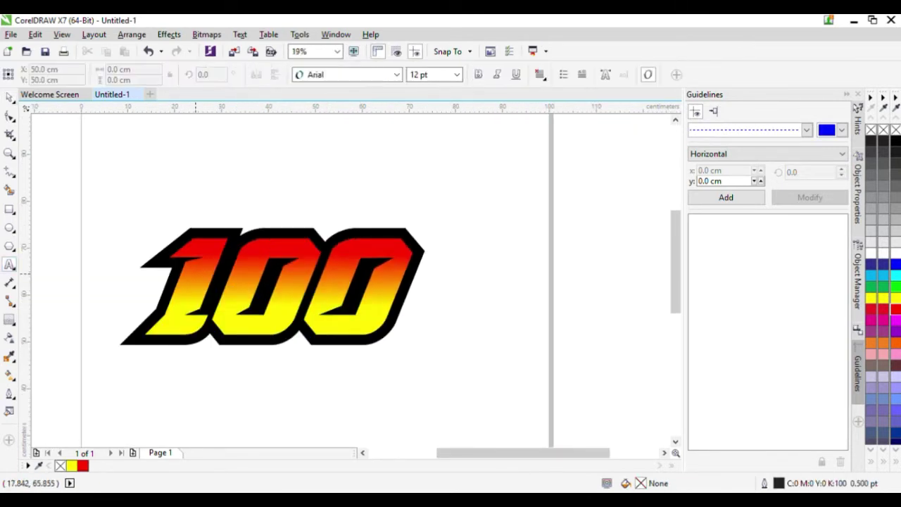
scroll(264, 352, down, 1)
scroll(265, 352, up, 3)
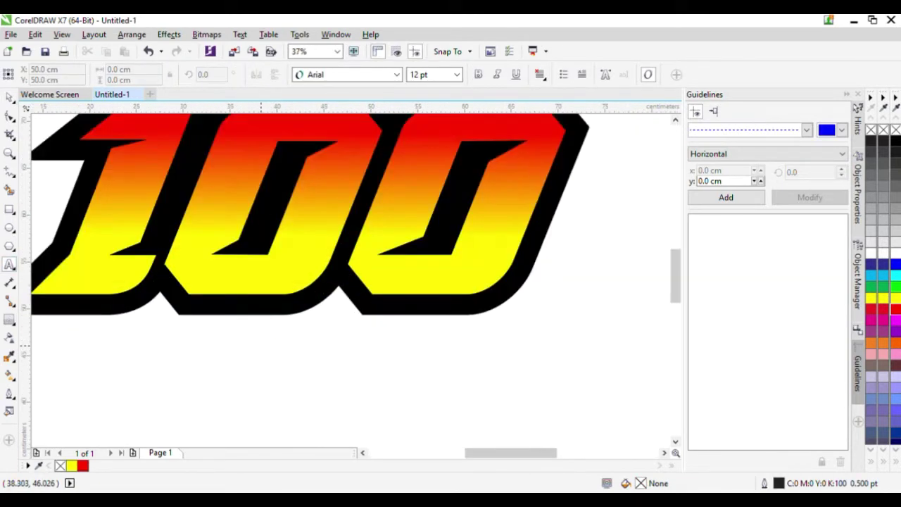
click(270, 337)
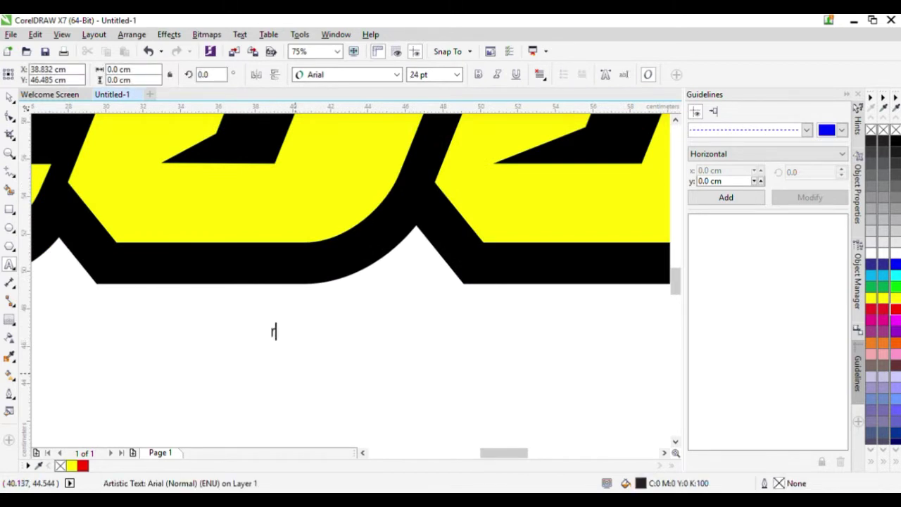
key(BackSpace)
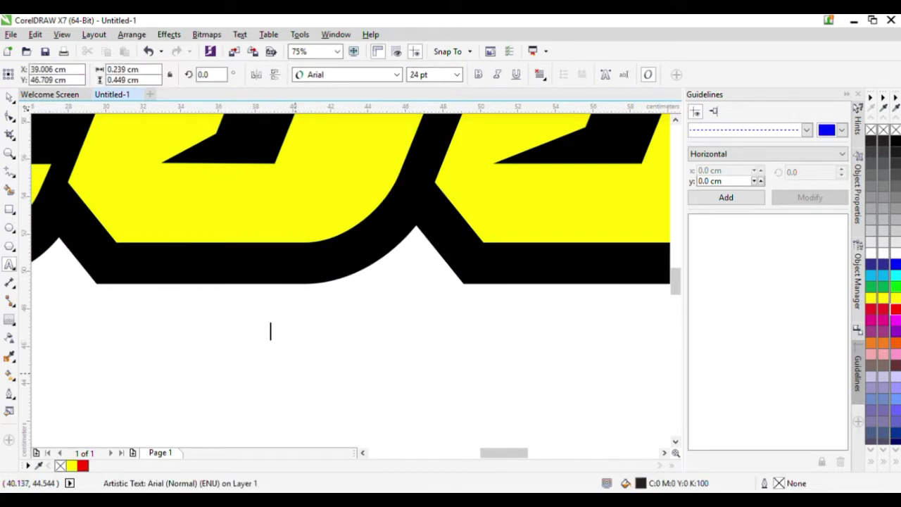
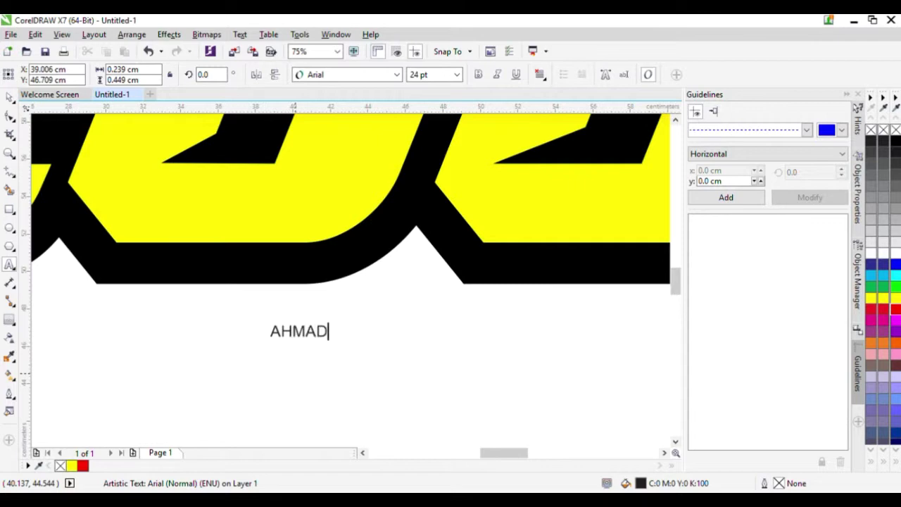
- Type the rider's full name, correcting the mistyped letters
key(BackSpace)
key(BackSpace)
key(BackSpace)
key(BackSpace)
key(BackSpace)
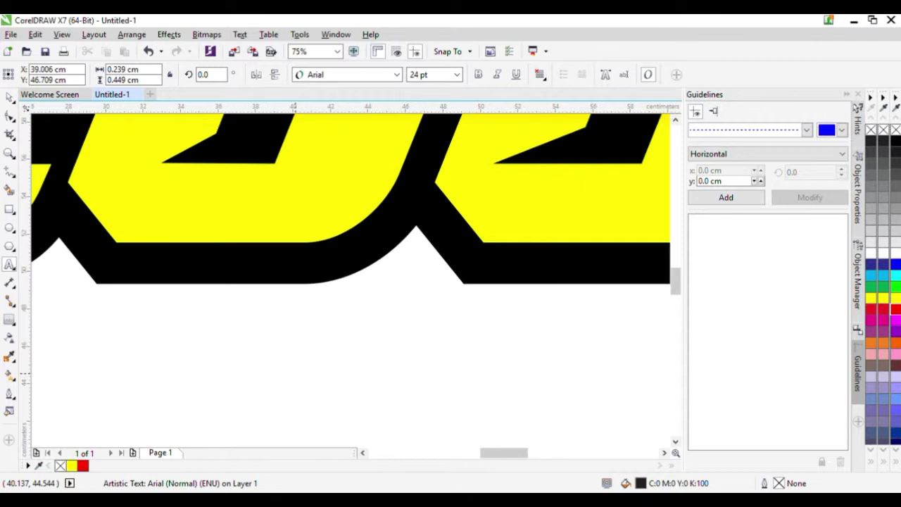
key(BackSpace)
key(BackSpace)
key(BackSpace)
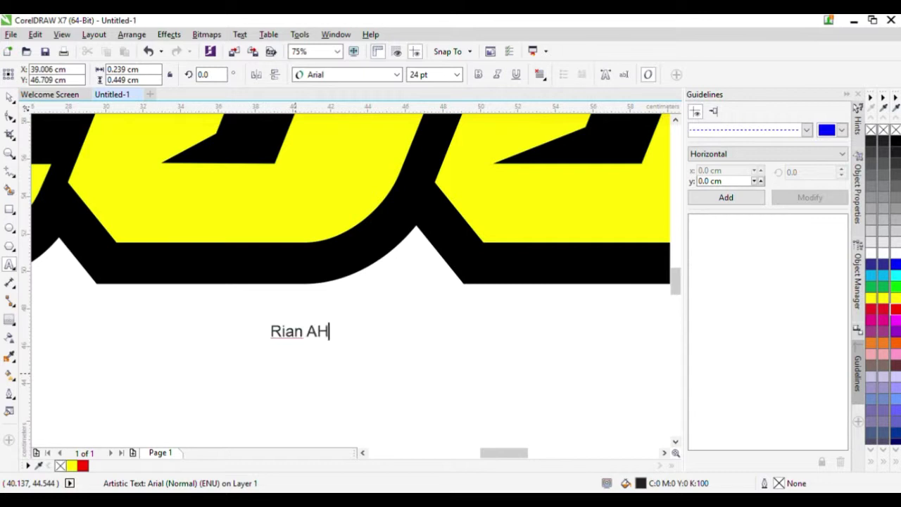
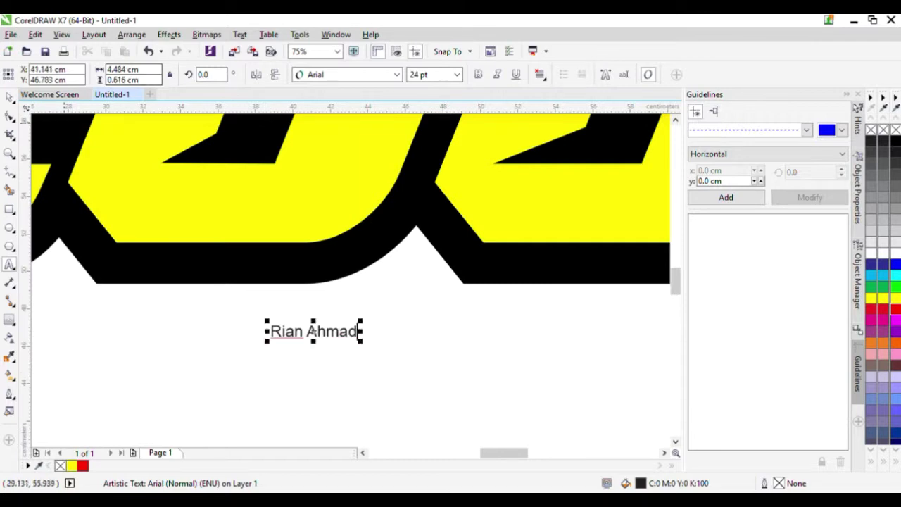
- Scale the name up to about 160.716 pt, set it in Aero, and fill it cyan
click(9, 97)
scroll(212, 191, down, 2)
drag(252, 232, 368, 298)
click(397, 74)
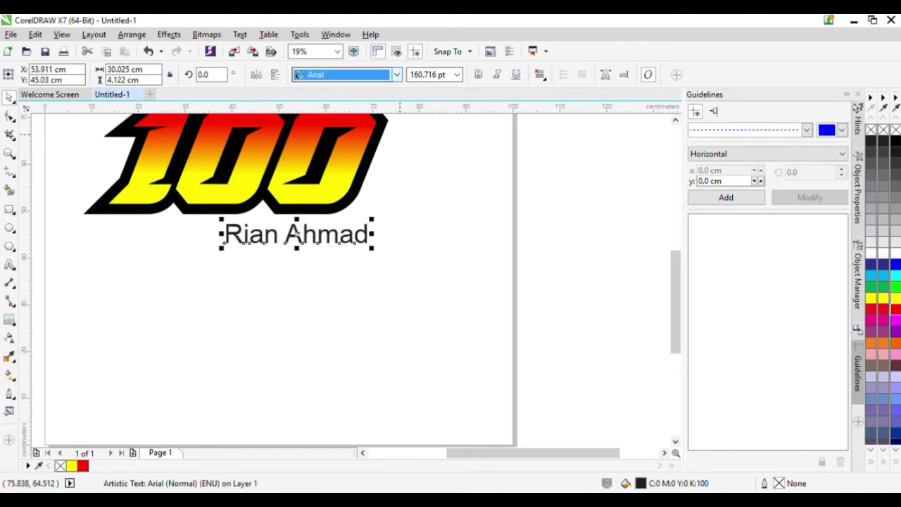
key(Down)
key(Down)
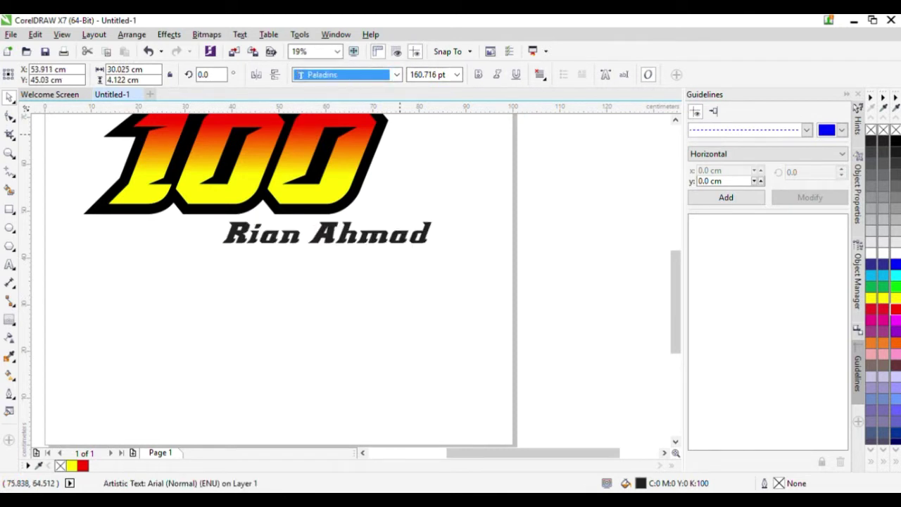
key(Return)
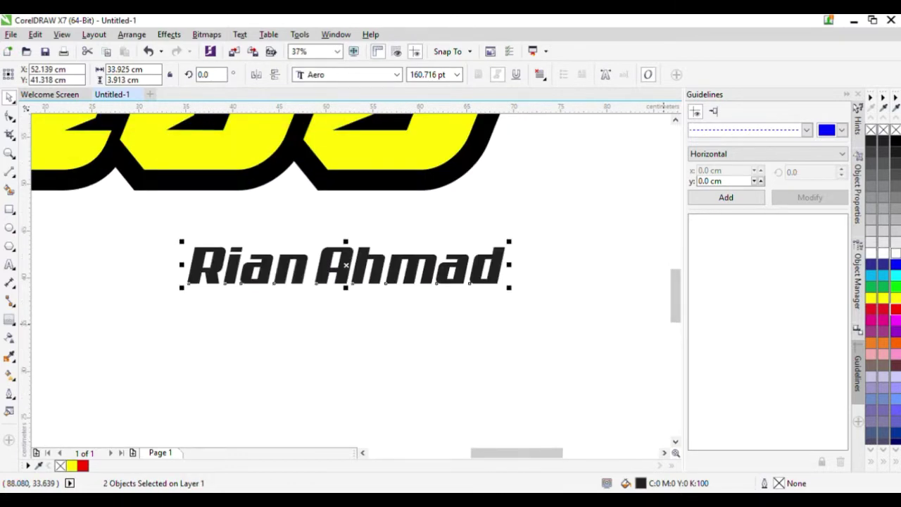
click(896, 275)
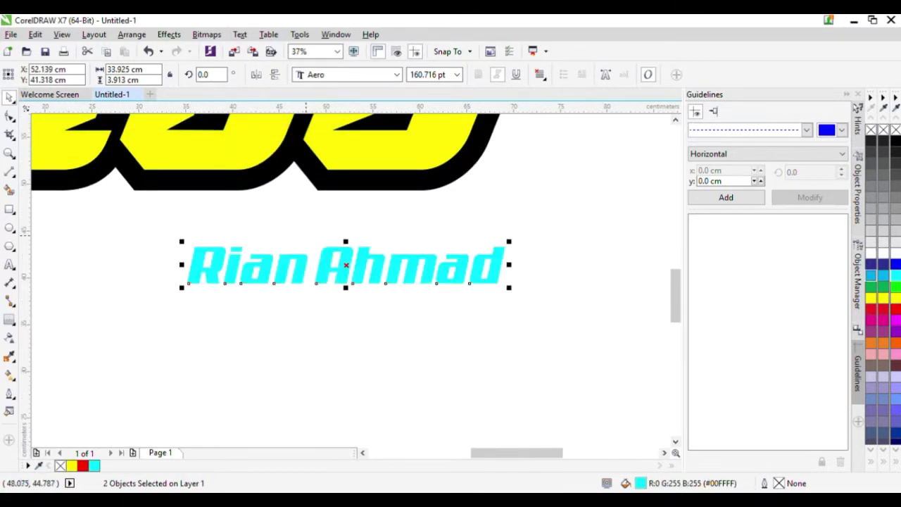
- Lay a vertical fountain fill across the name and place its start and end handles
key(g)
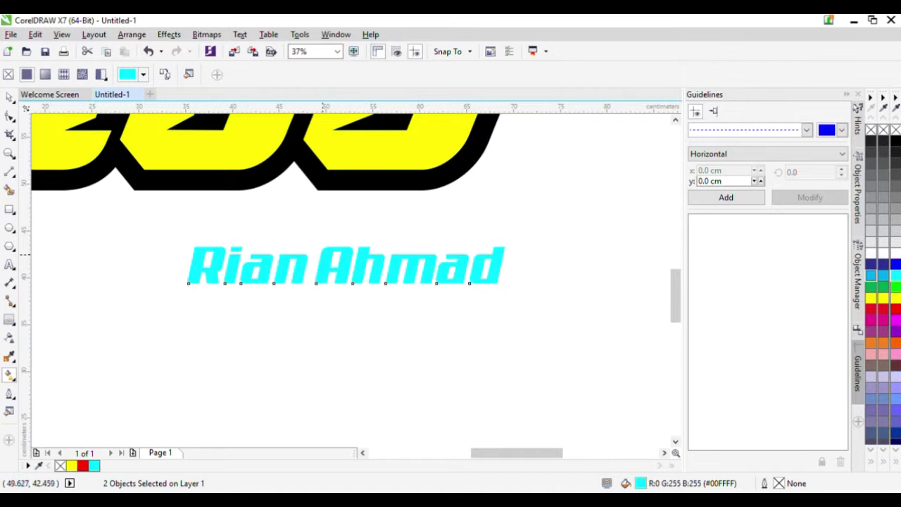
drag(329, 258, 301, 252)
scroll(301, 271, up, 2)
scroll(323, 270, up, 2)
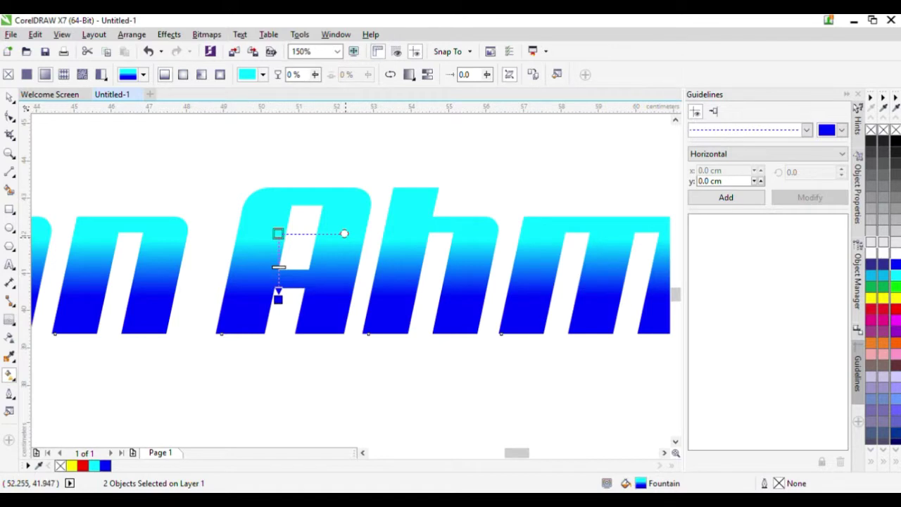
drag(344, 233, 419, 230)
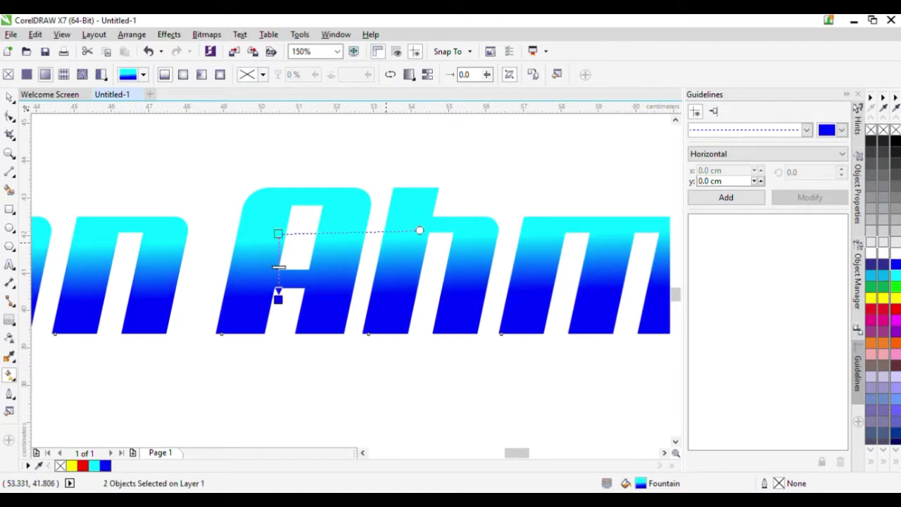
scroll(276, 280, down, 1)
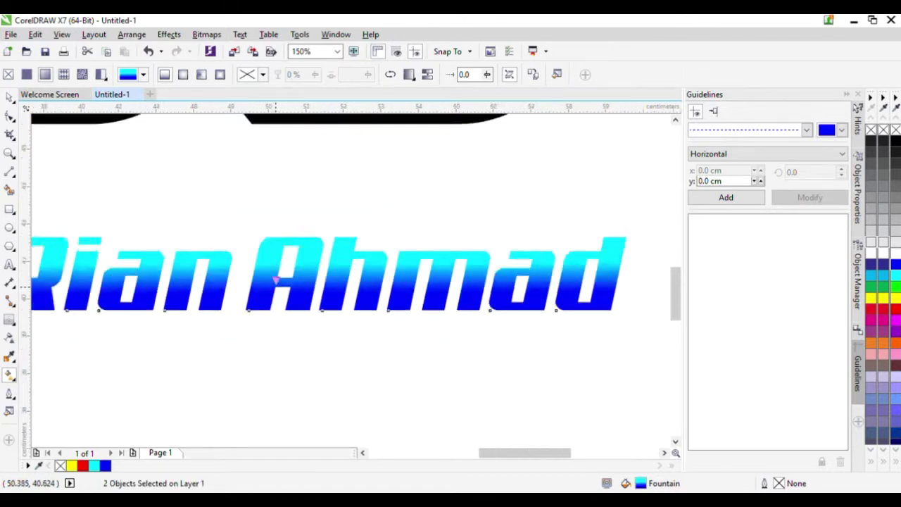
scroll(276, 280, down, 1)
scroll(276, 280, up, 3)
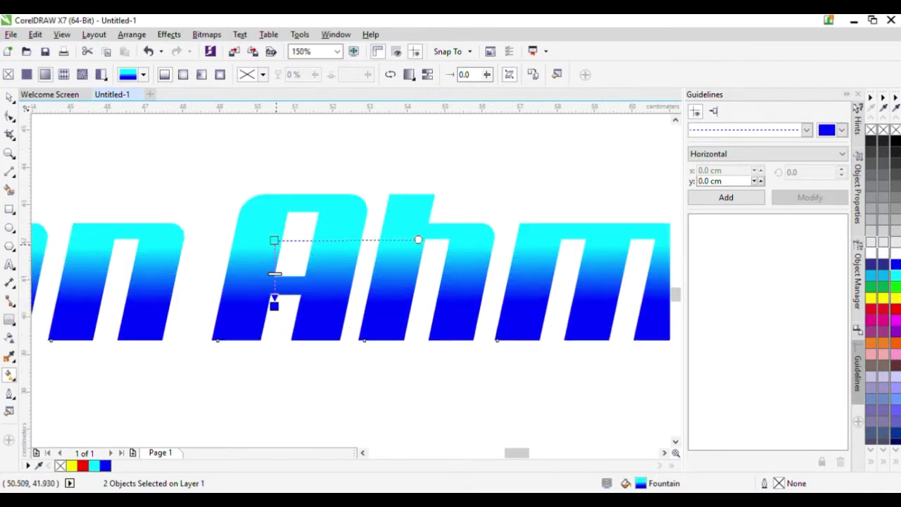
mouse_move(273, 240)
mouse_down()
mouse_move(279, 251)
mouse_move(276, 244)
mouse_up()
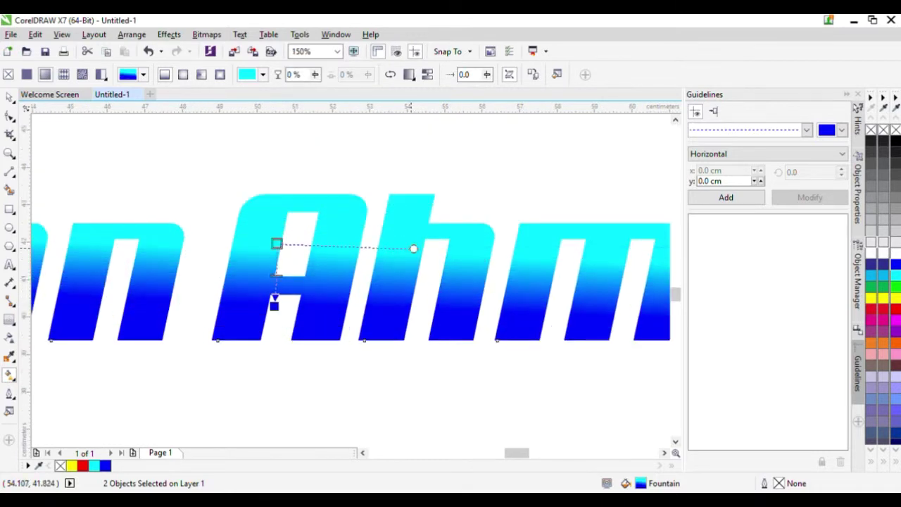
drag(413, 248, 415, 243)
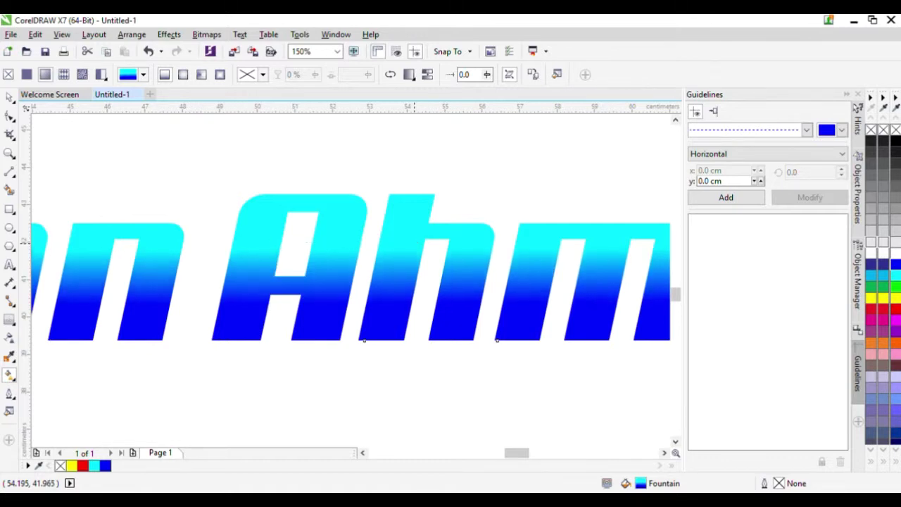
- Adjust the gradient handles so cyan tops the letters and blue reaches their bottom
scroll(414, 243, down, 3)
scroll(434, 247, up, 3)
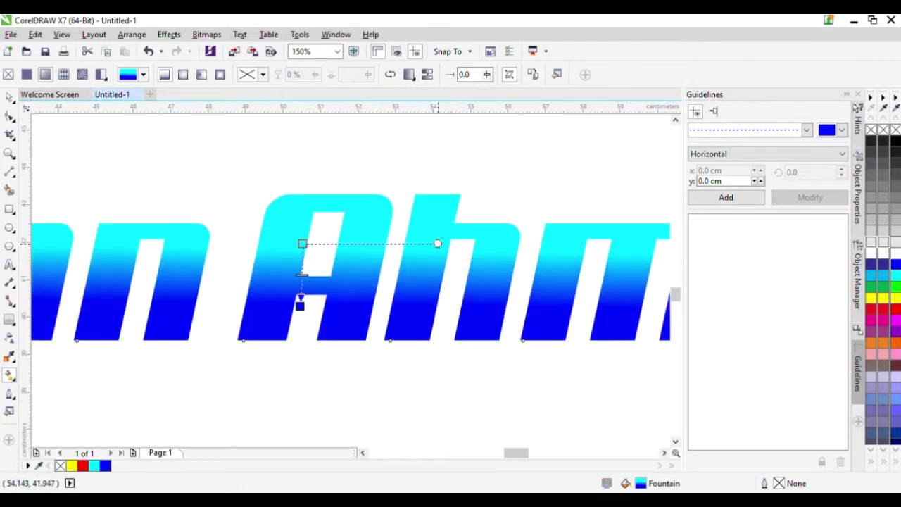
scroll(436, 245, down, 3)
scroll(436, 245, up, 4)
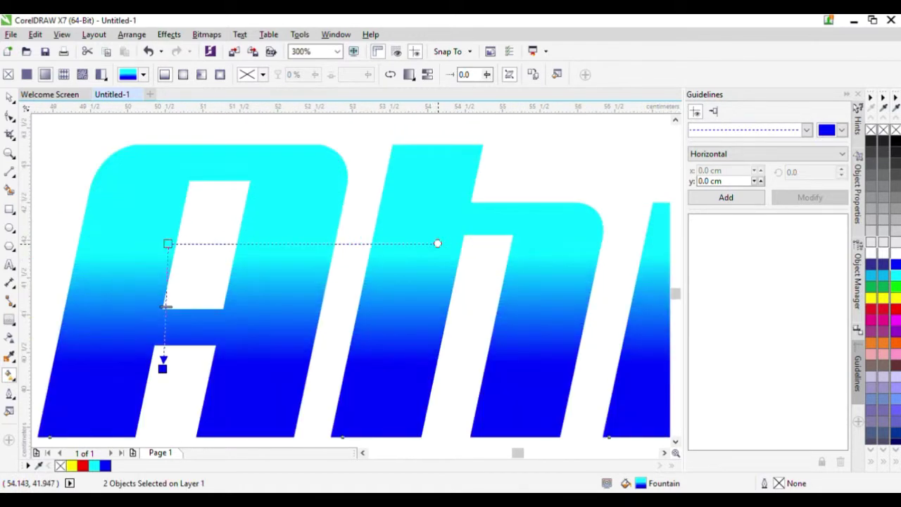
scroll(437, 246, down, 2)
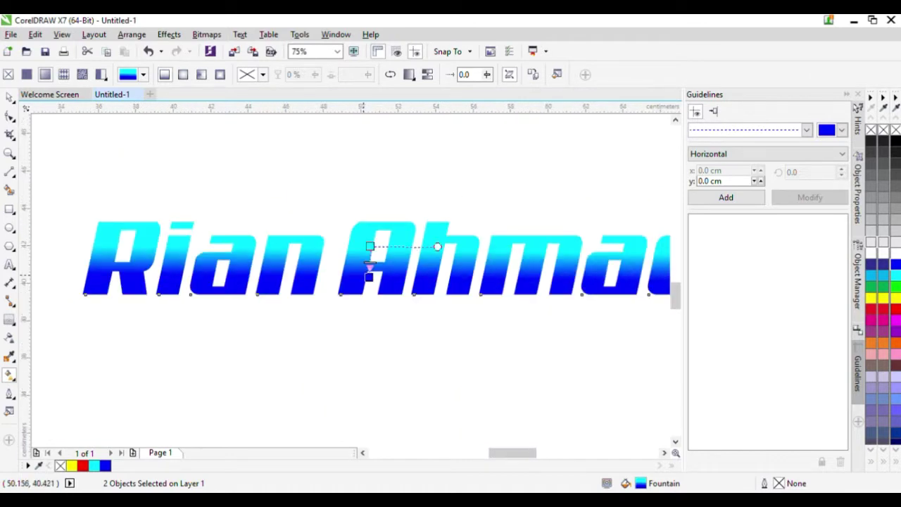
drag(369, 277, 370, 293)
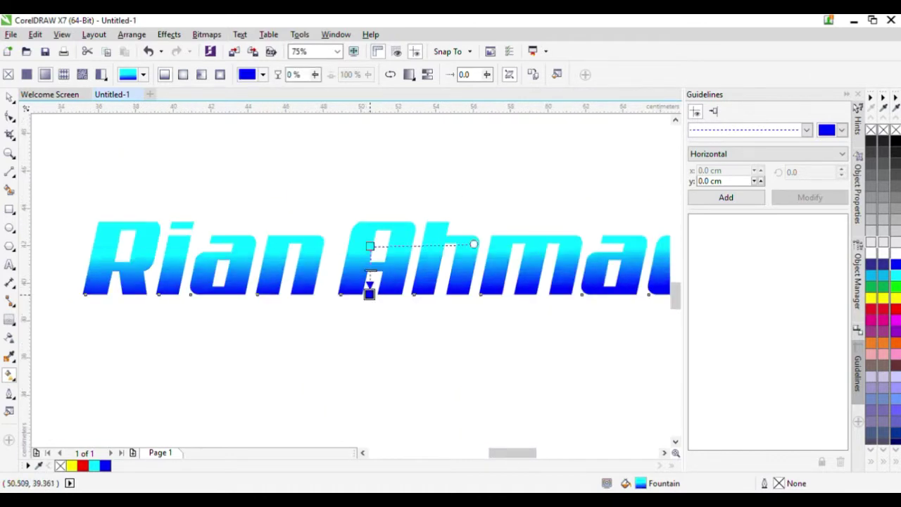
drag(370, 246, 371, 241)
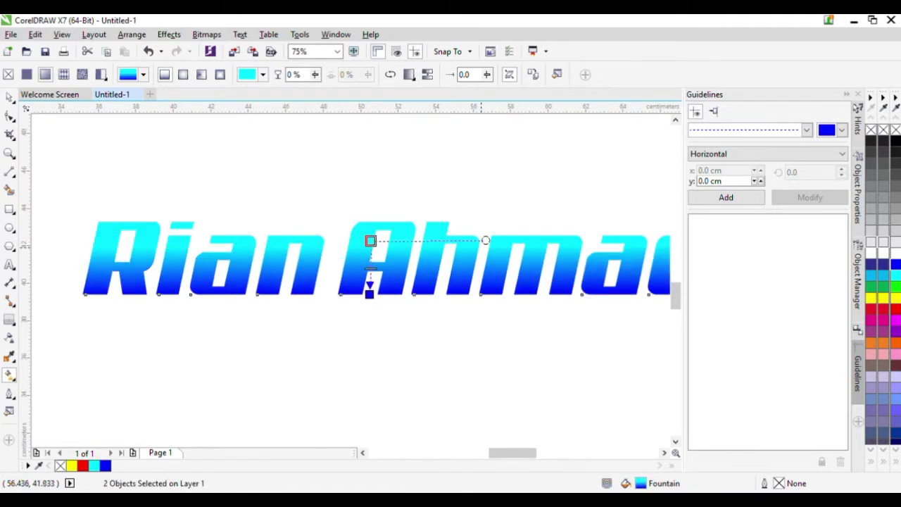
drag(484, 241, 406, 241)
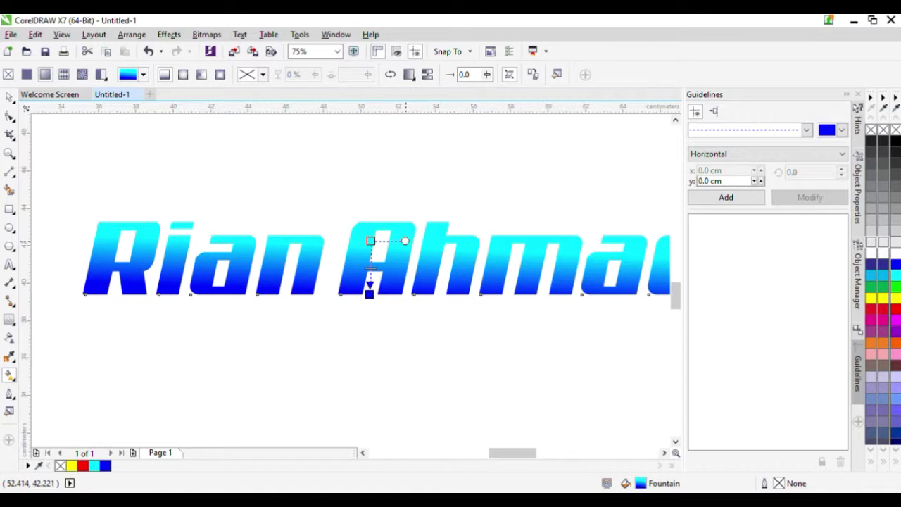
scroll(405, 242, down, 2)
scroll(362, 246, up, 3)
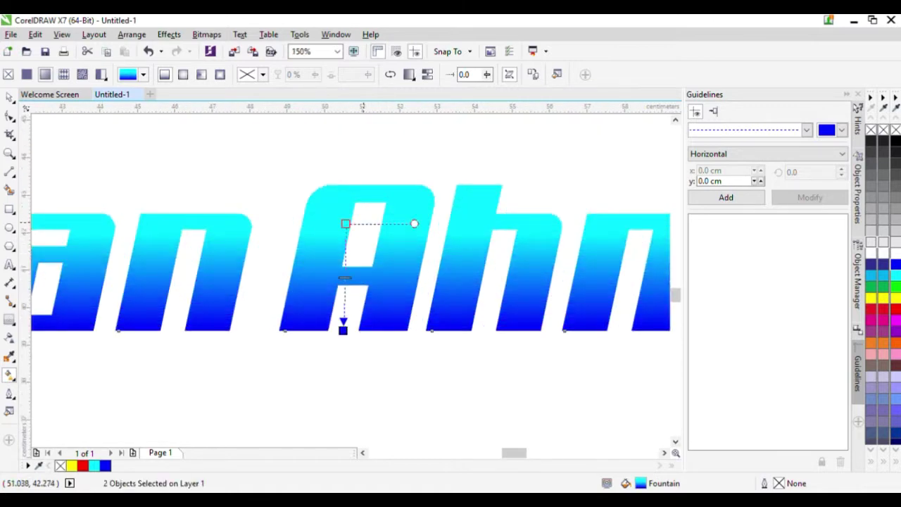
drag(414, 223, 421, 223)
scroll(414, 224, down, 3)
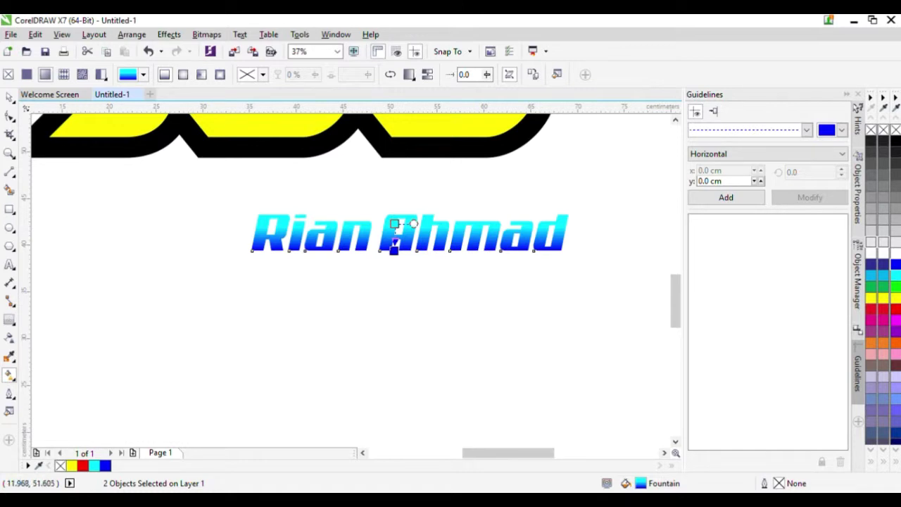
- Marquee-select both parts of the name text
click(9, 98)
click(101, 148)
scroll(190, 180, down, 2)
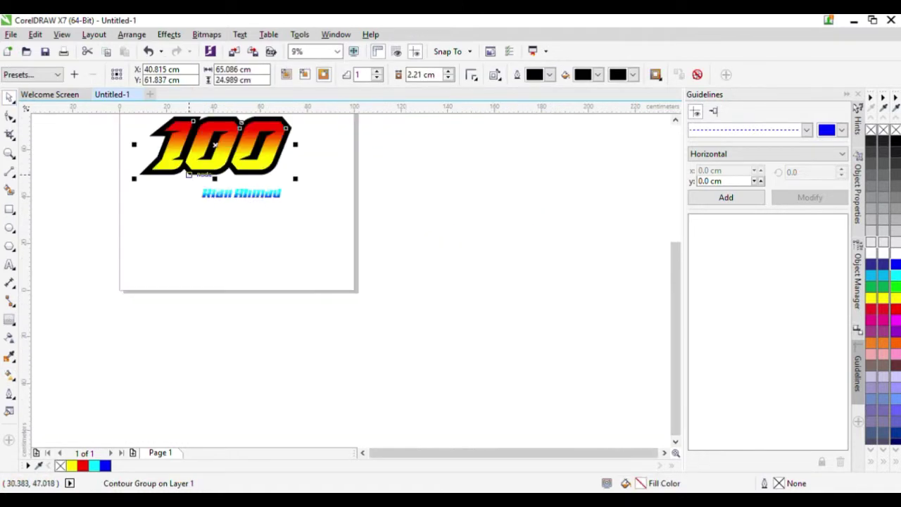
scroll(136, 123, up, 2)
scroll(317, 220, down, 2)
scroll(393, 297, up, 1)
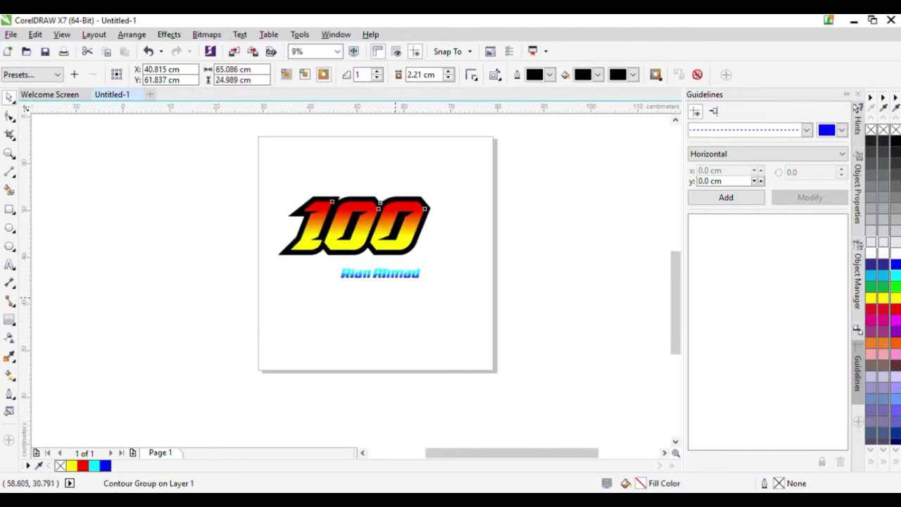
click(372, 291)
click(296, 251)
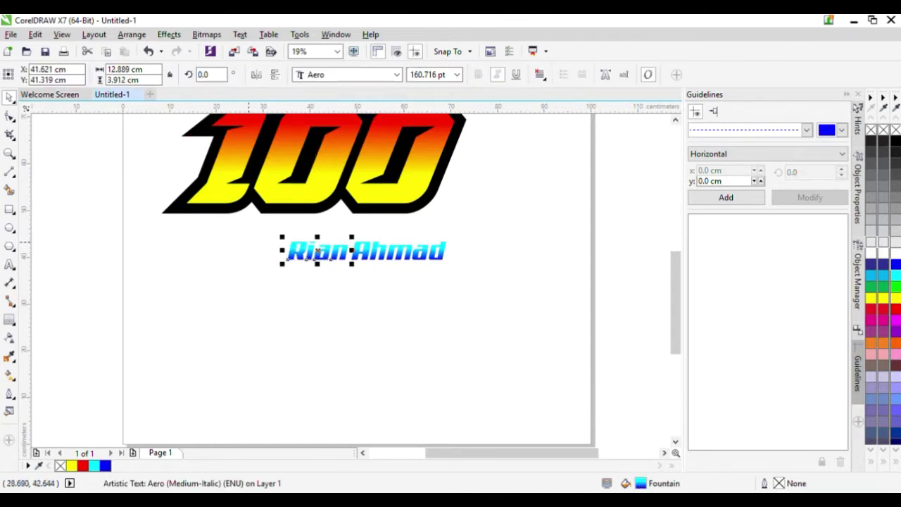
drag(272, 231, 542, 310)
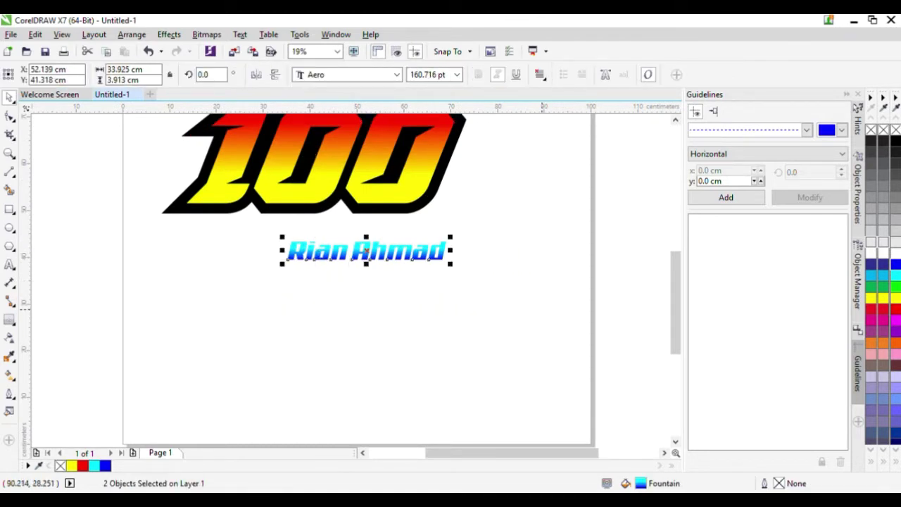
- Group the two name objects, then enlarge and reposition the group
key(ctrl+g)
drag(283, 266, 244, 273)
drag(338, 245, 370, 314)
- Add a black outside contour around the name, thinning it slightly
click(9, 319)
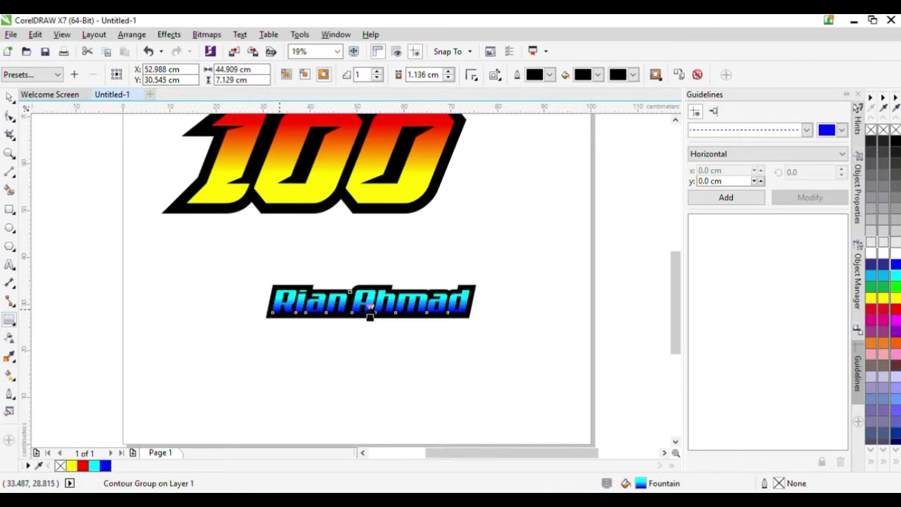
scroll(370, 314, up, 4)
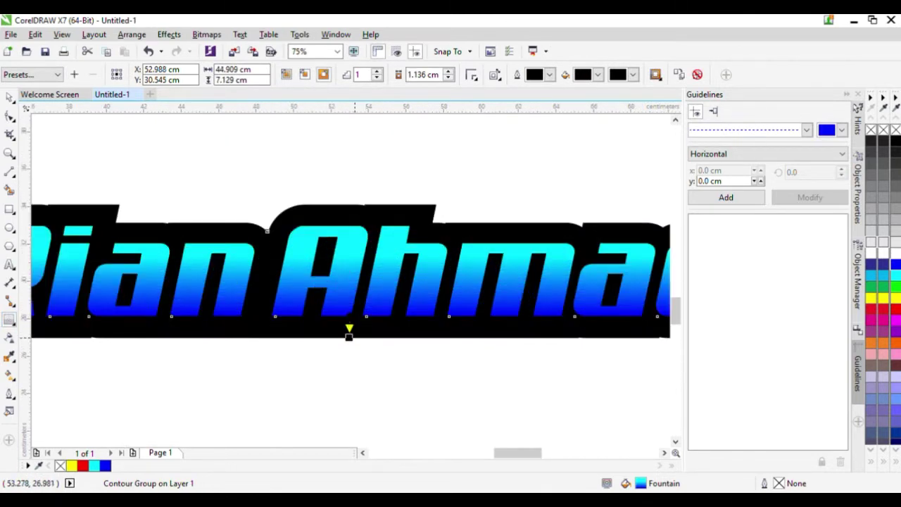
drag(349, 335, 349, 328)
scroll(350, 329, down, 2)
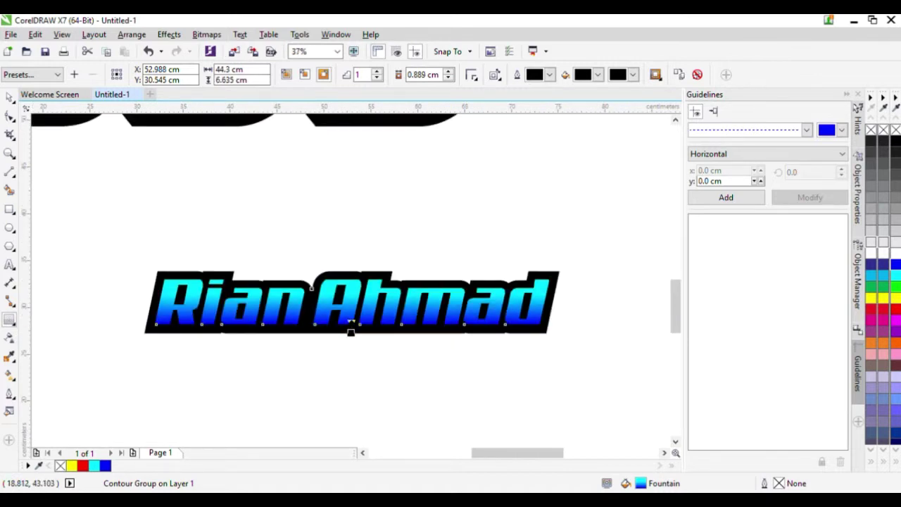
- Move the name up so it tucks against the base of the 100
click(9, 98)
scroll(260, 295, down, 2)
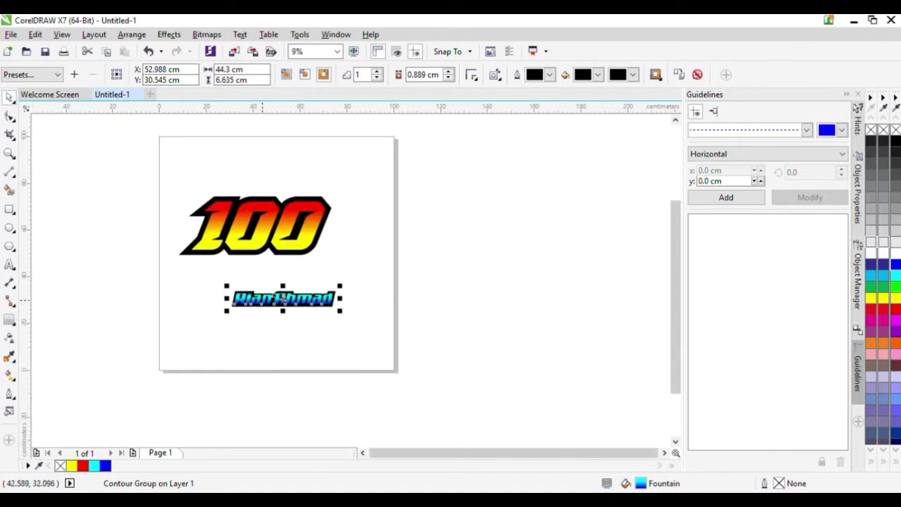
drag(261, 300, 249, 241)
scroll(266, 255, up, 2)
scroll(266, 257, up, 2)
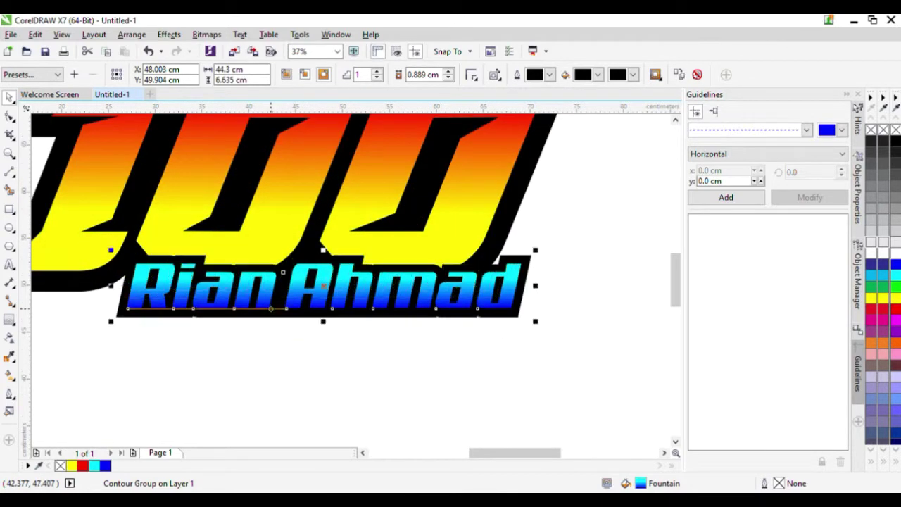
drag(286, 308, 257, 320)
scroll(302, 307, down, 1)
scroll(250, 290, up, 1)
- Undo an accidental shift of the 100, then narrow the name group horizontally
scroll(257, 324, down, 1)
click(282, 394)
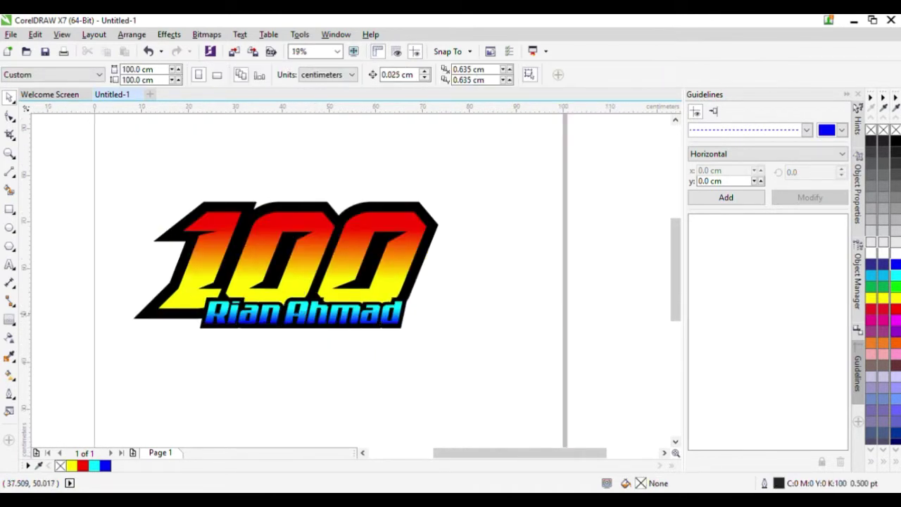
scroll(288, 320, up, 1)
click(177, 319)
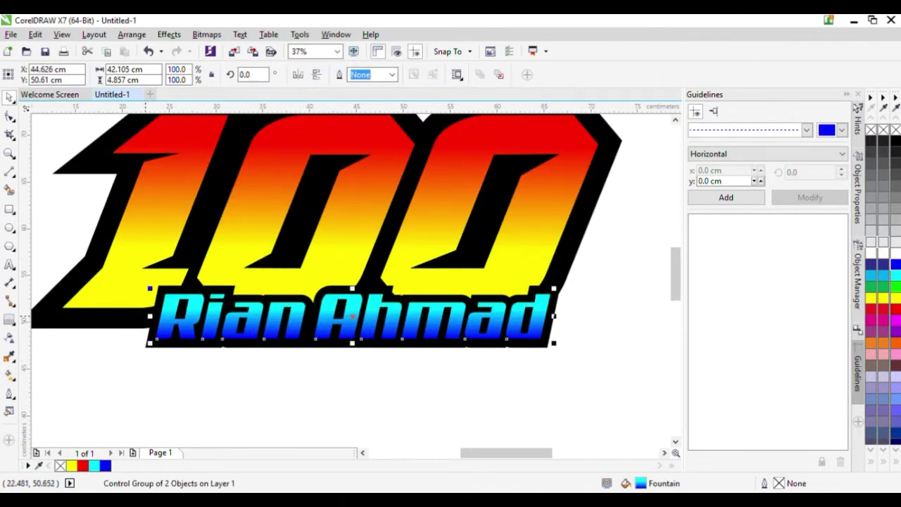
drag(147, 318, 189, 328)
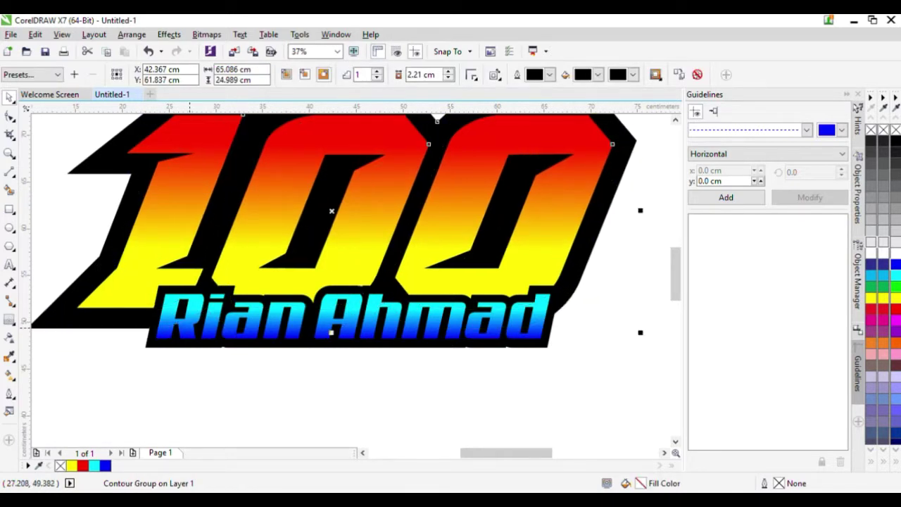
key(ctrl+z)
click(177, 323)
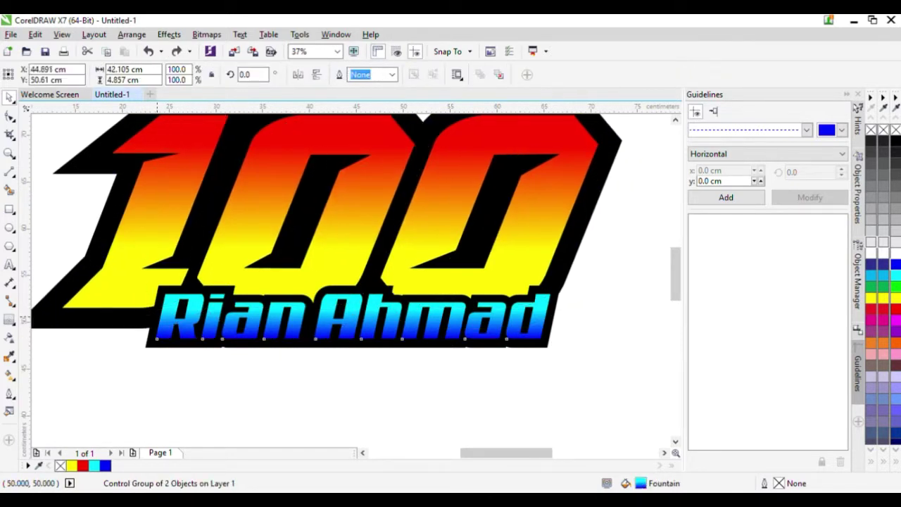
drag(150, 316, 219, 318)
- Slant the name to the right and nudge it slightly left
click(393, 314)
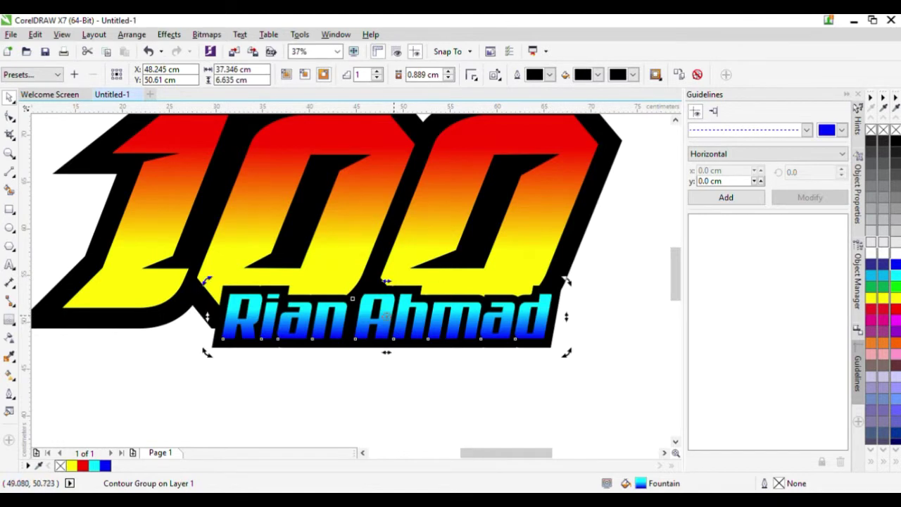
drag(386, 282, 400, 284)
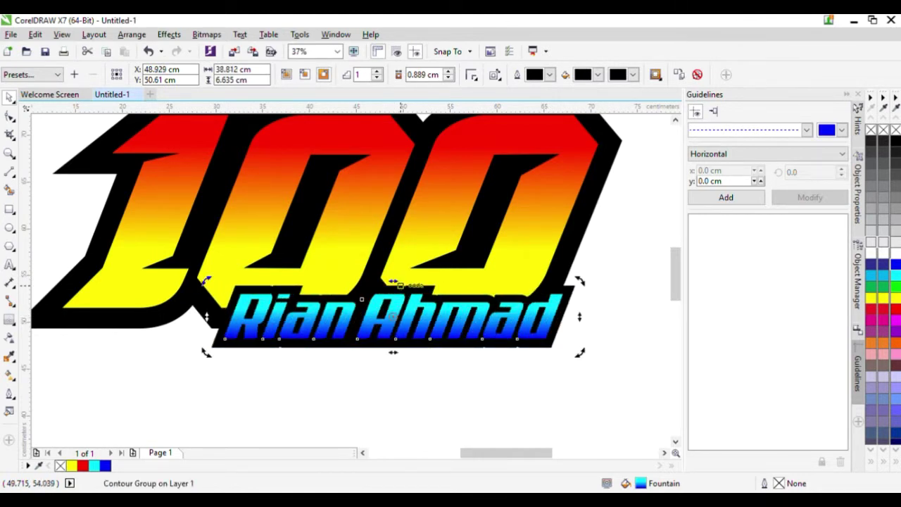
click(423, 363)
drag(485, 328, 470, 329)
click(480, 397)
scroll(497, 330, down, 2)
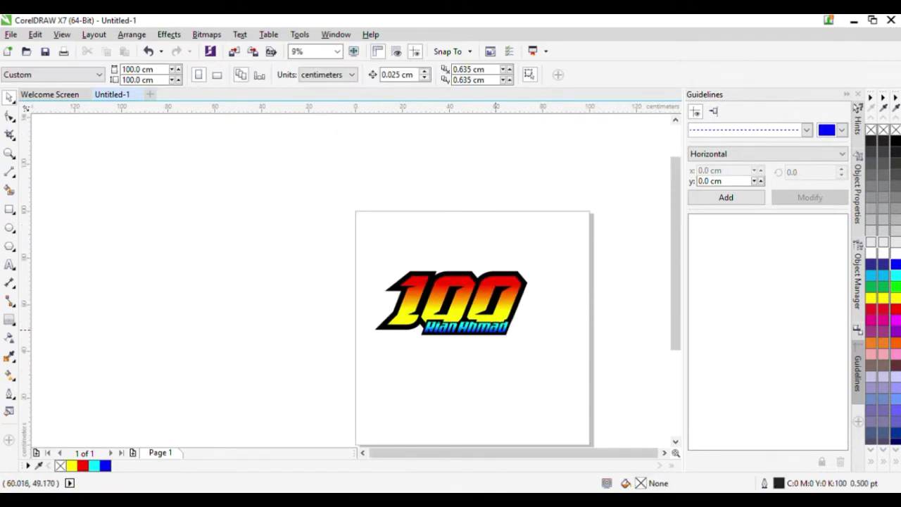
scroll(496, 329, up, 2)
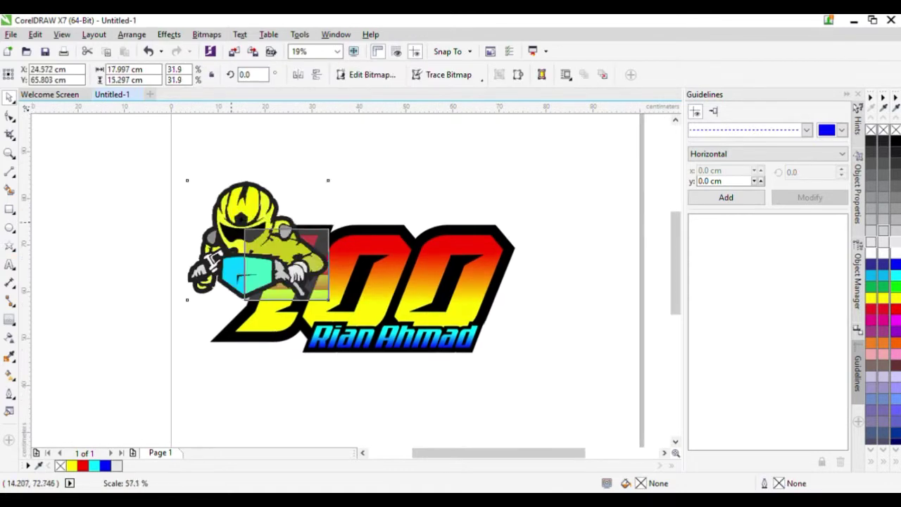
- Shrink the imported rider illustration and move it up and to the right
drag(187, 177, 211, 191)
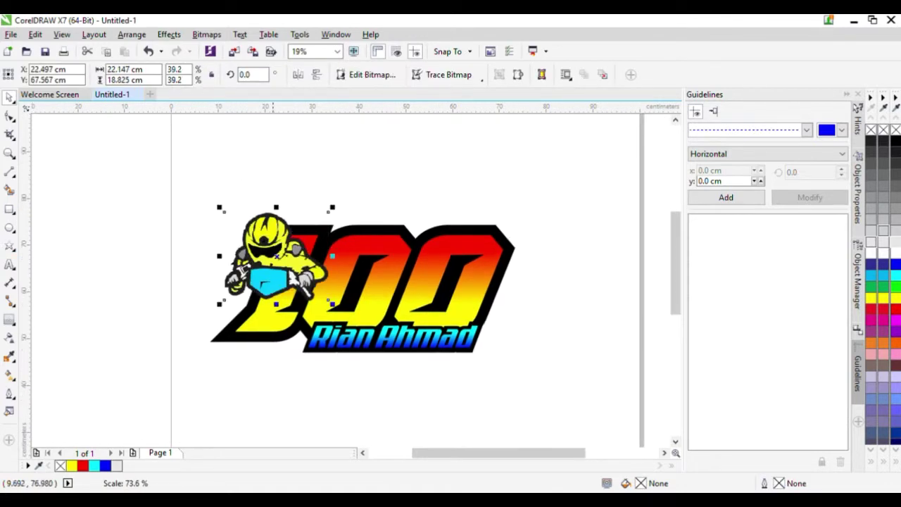
scroll(278, 257, up, 2)
drag(264, 234, 345, 207)
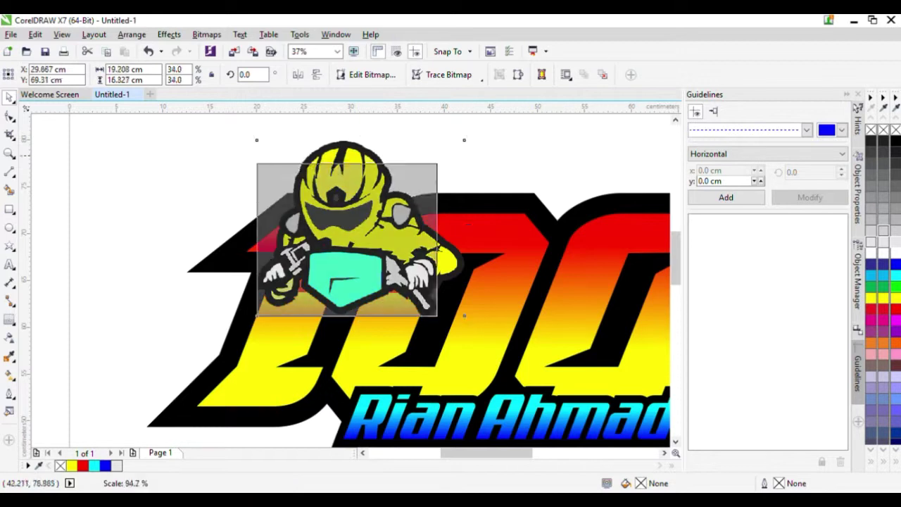
drag(468, 135, 405, 189)
drag(381, 237, 385, 180)
- Place the rider over the second 0, overlapping the end of the name
click(450, 158)
scroll(406, 175, down, 1)
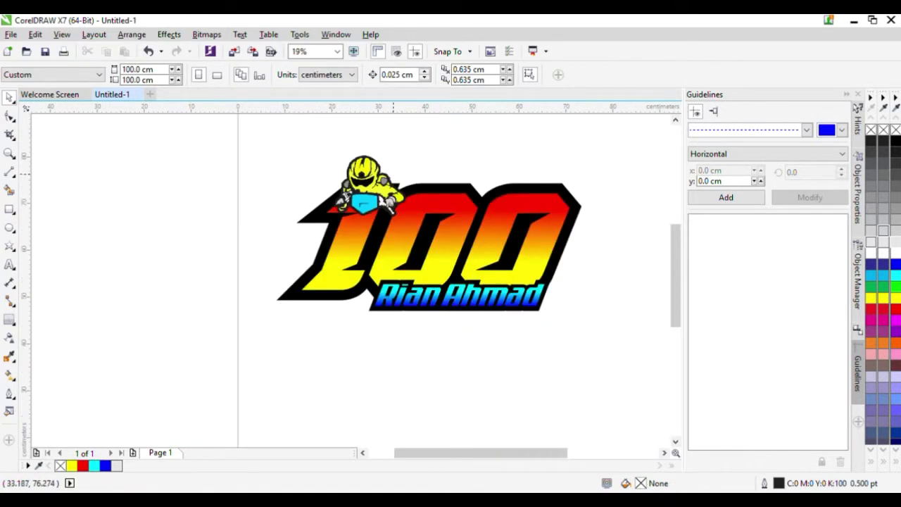
click(385, 203)
scroll(321, 211, up, 2)
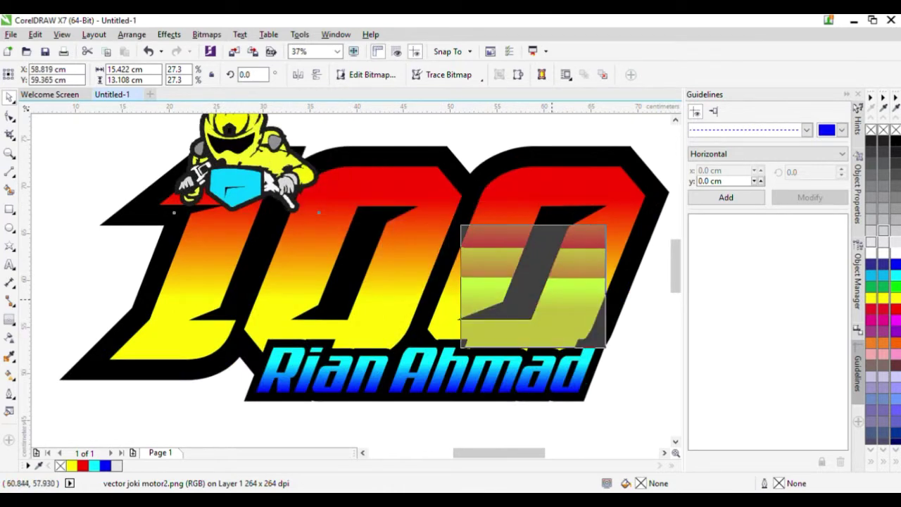
drag(551, 299, 541, 303)
scroll(551, 300, up, 2)
mouse_move(532, 298)
mouse_down()
mouse_move(519, 306)
mouse_move(523, 314)
mouse_up()
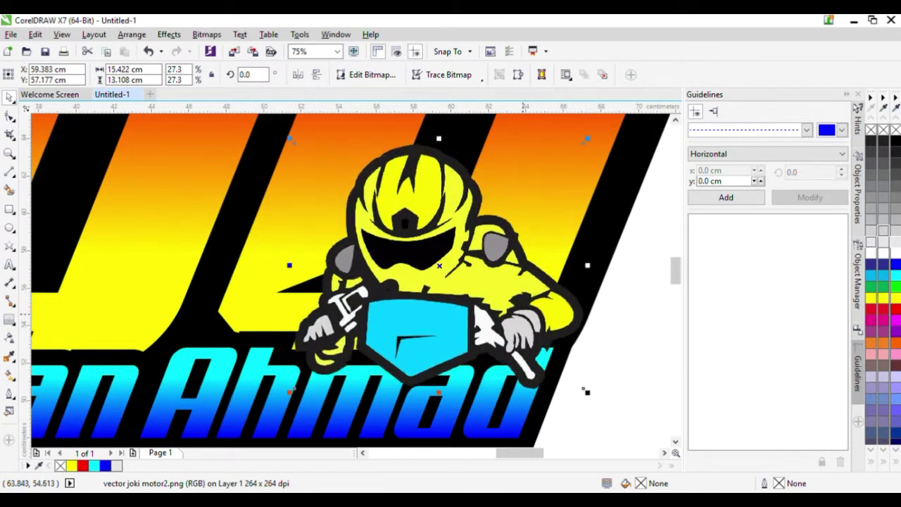
scroll(524, 314, down, 1)
- Marquee-select every part of the logo together
click(582, 321)
scroll(579, 289, down, 2)
scroll(579, 285, up, 1)
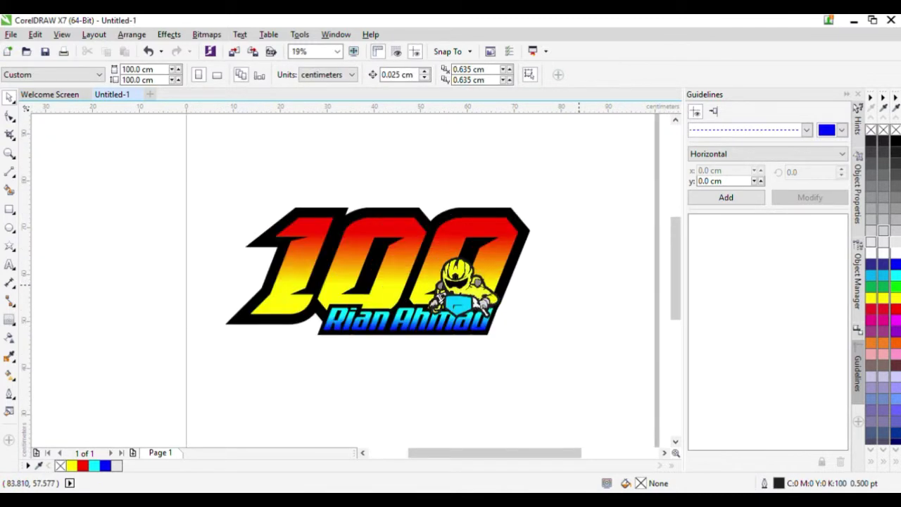
drag(564, 155, 199, 347)
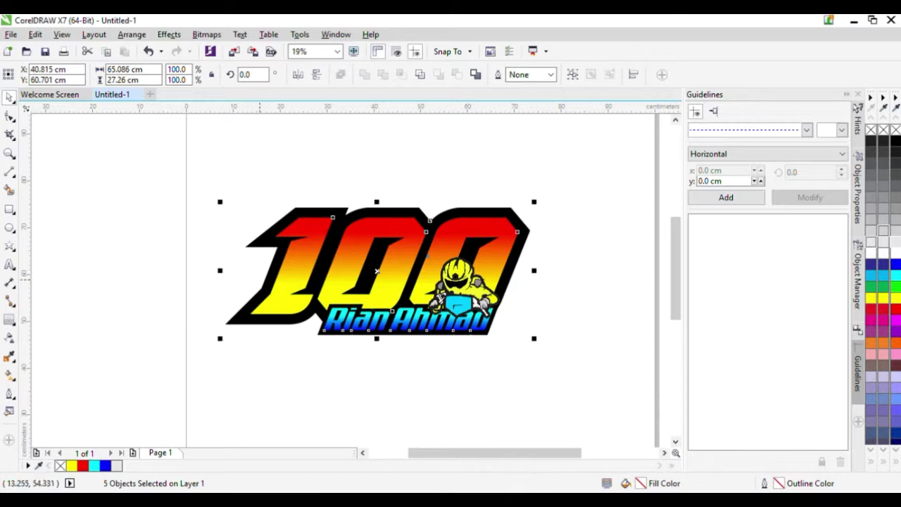
- Create a boundary shape around the logo, trying outline widths of 3, 16 and 12 pt
click(476, 75)
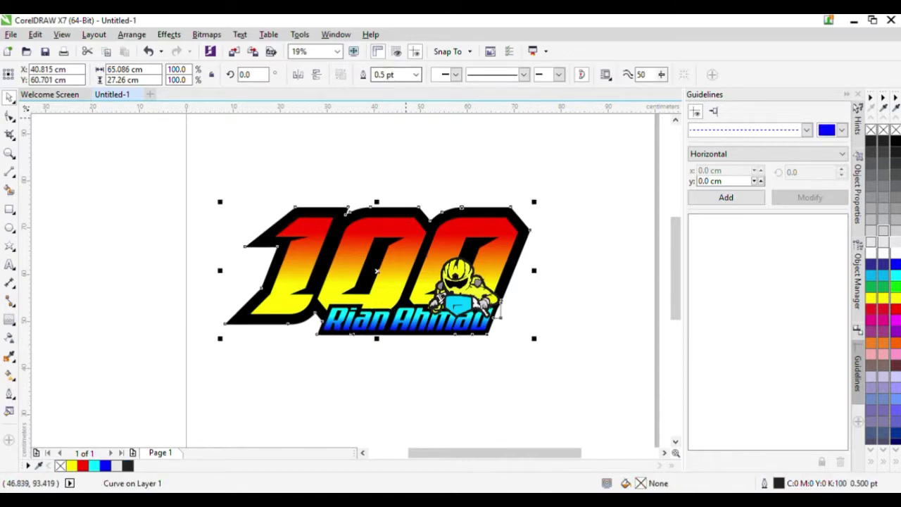
click(416, 75)
text(3.)
key(Return)
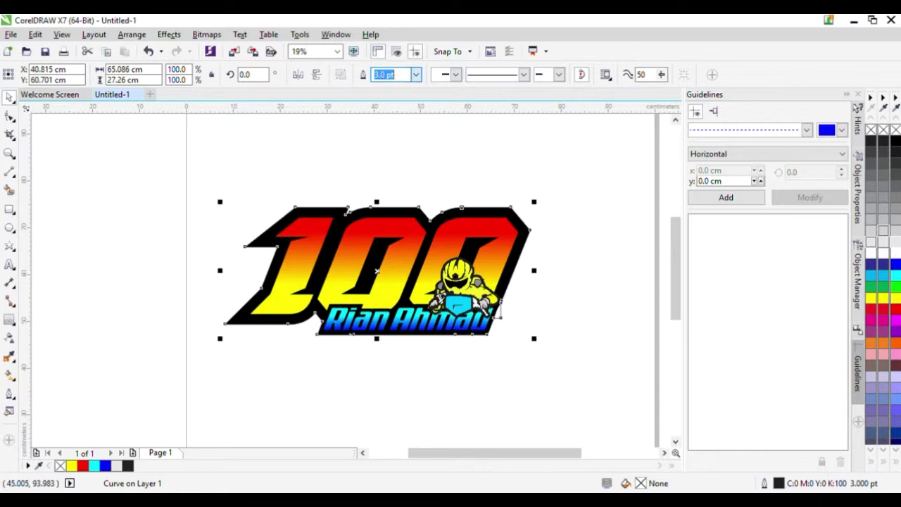
text(16)
key(Return)
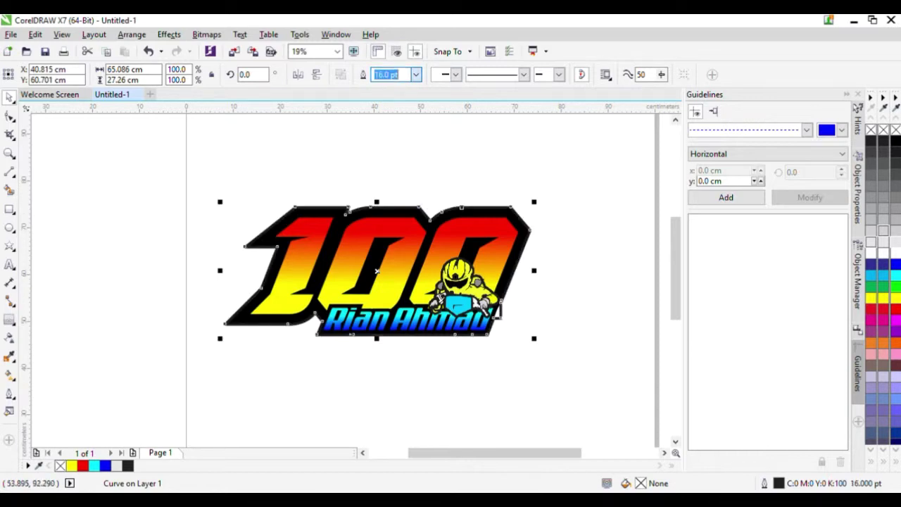
text(12)
key(Return)
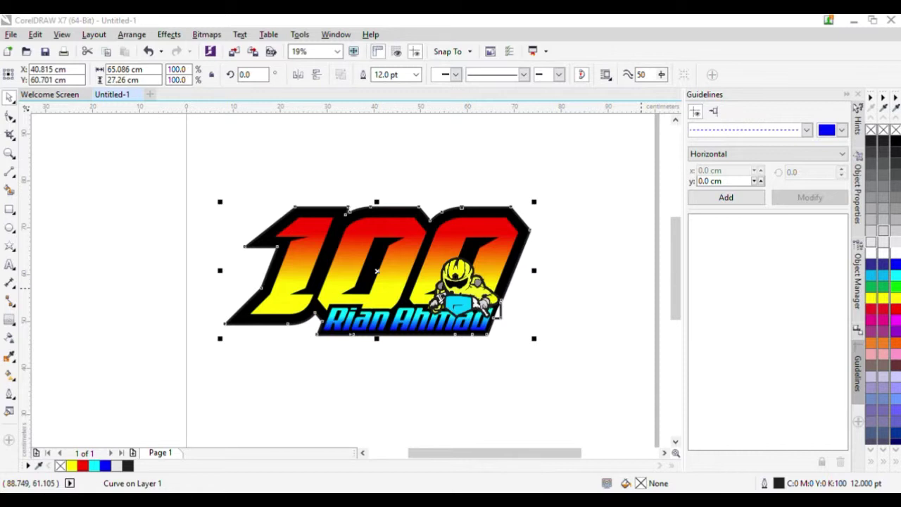
- Colour the boundary outline 20% grey and set its width to 24 pt
click(479, 347)
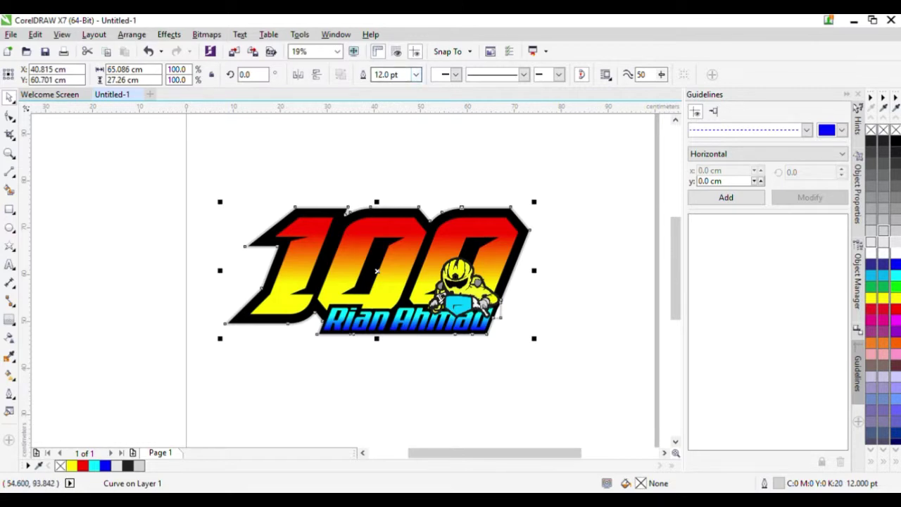
click(416, 75)
click(375, 218)
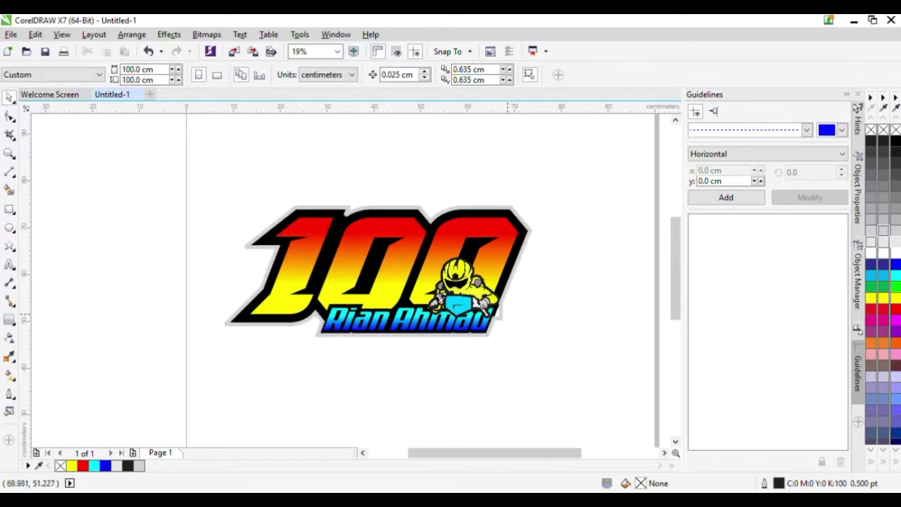
scroll(504, 309, up, 3)
drag(435, 256, 418, 255)
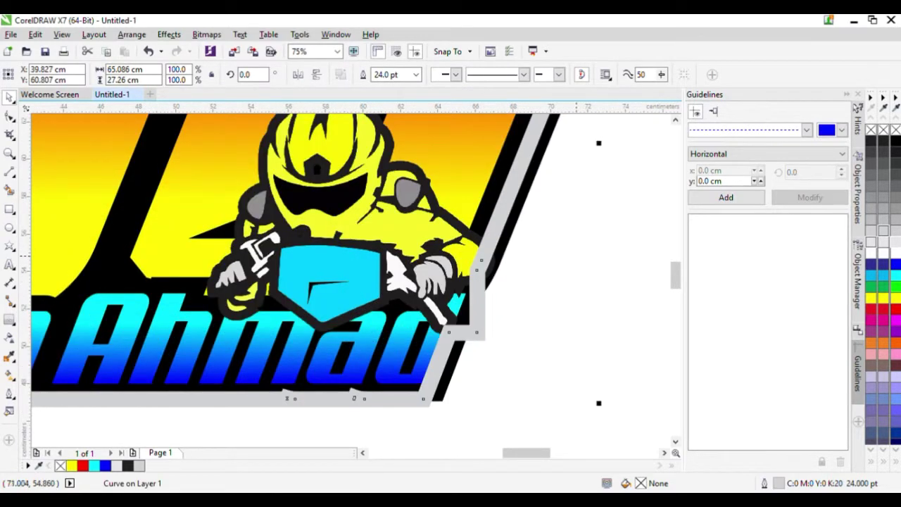
click(569, 269)
scroll(485, 257, down, 2)
scroll(486, 257, up, 1)
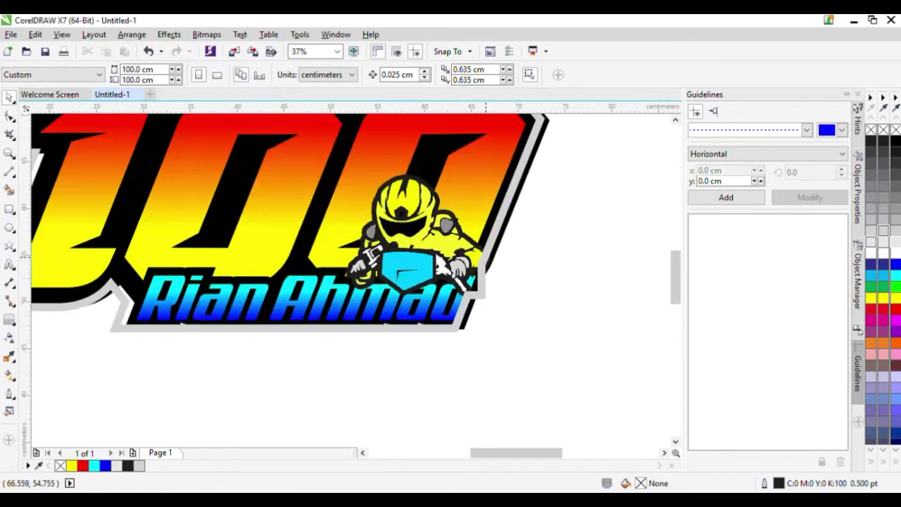
key(ctrl+z)
scroll(486, 257, down, 1)
click(529, 228)
click(495, 250)
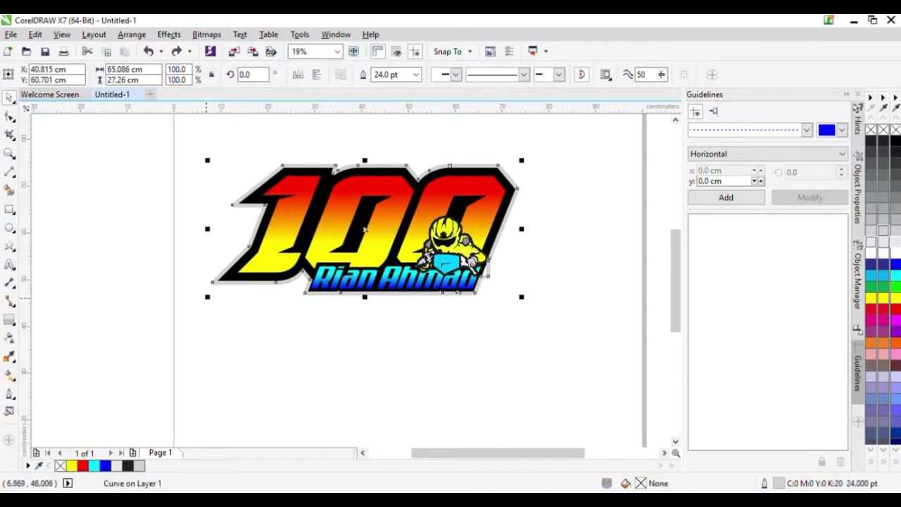
drag(207, 298, 189, 304)
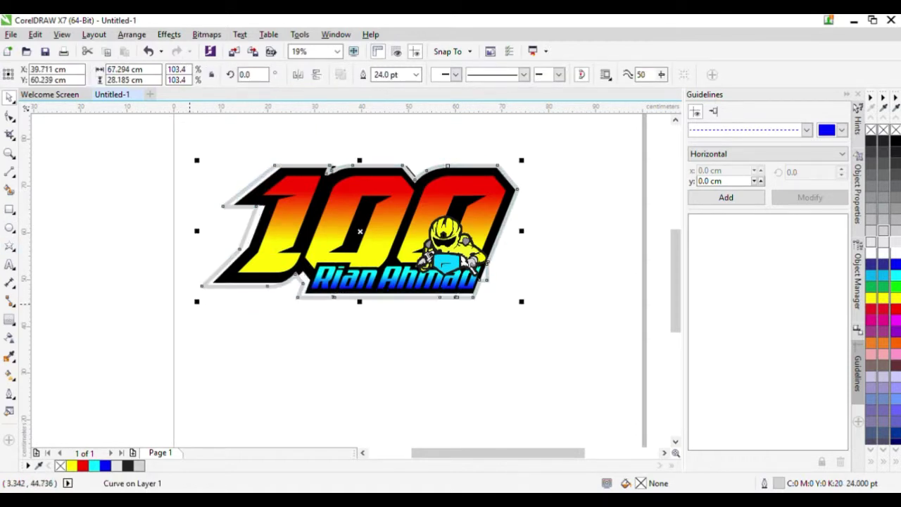
key(ctrl+z)
click(251, 307)
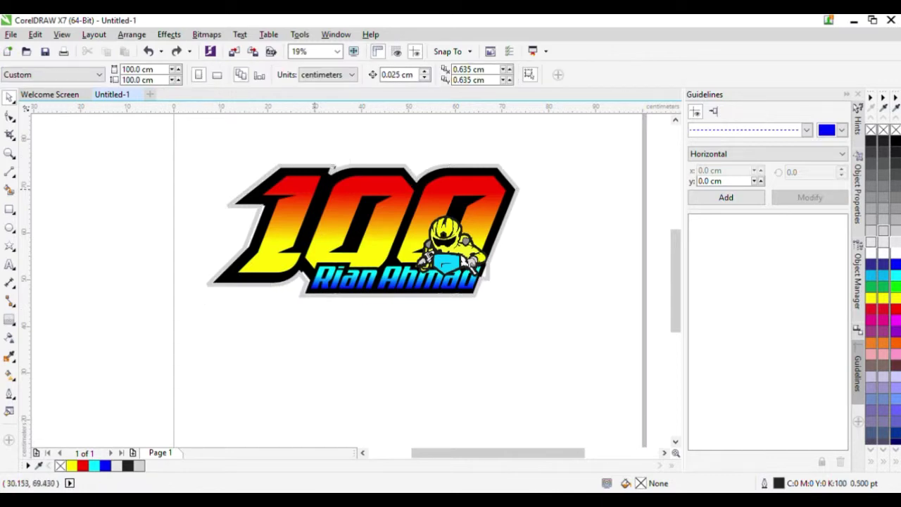
click(321, 192)
key(ctrl+z)
drag(320, 191, 275, 199)
key(ctrl+z)
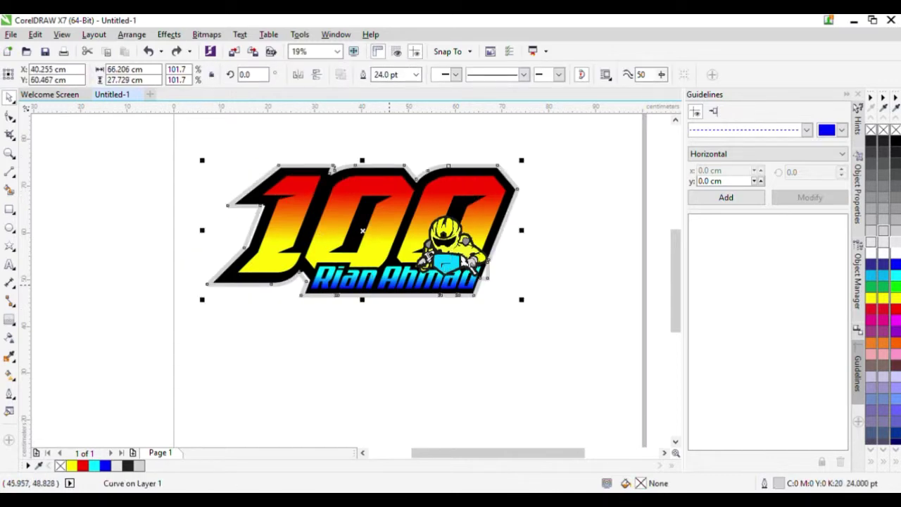
key(Escape)
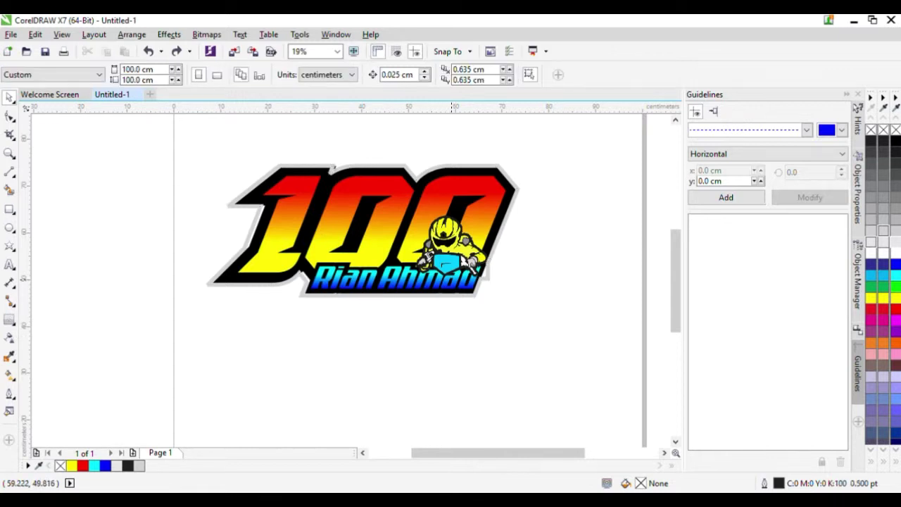
click(496, 241)
click(533, 260)
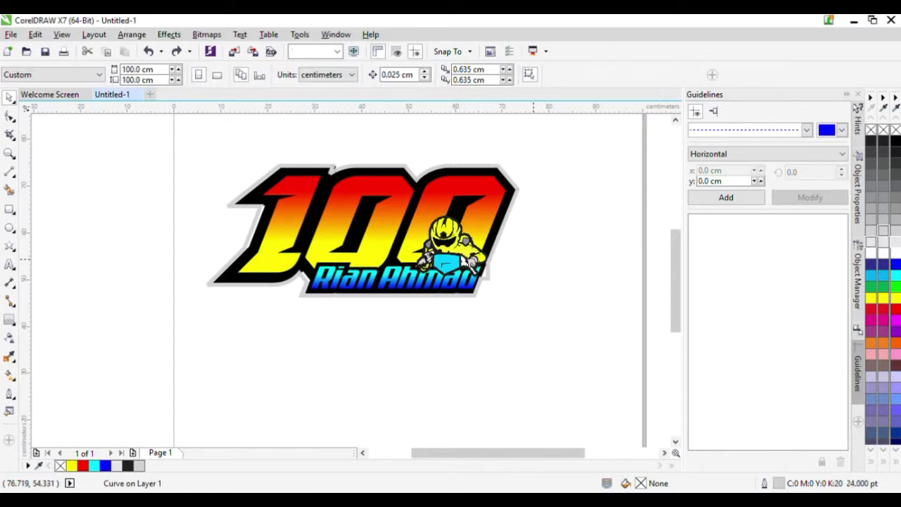
scroll(526, 244, down, 2)
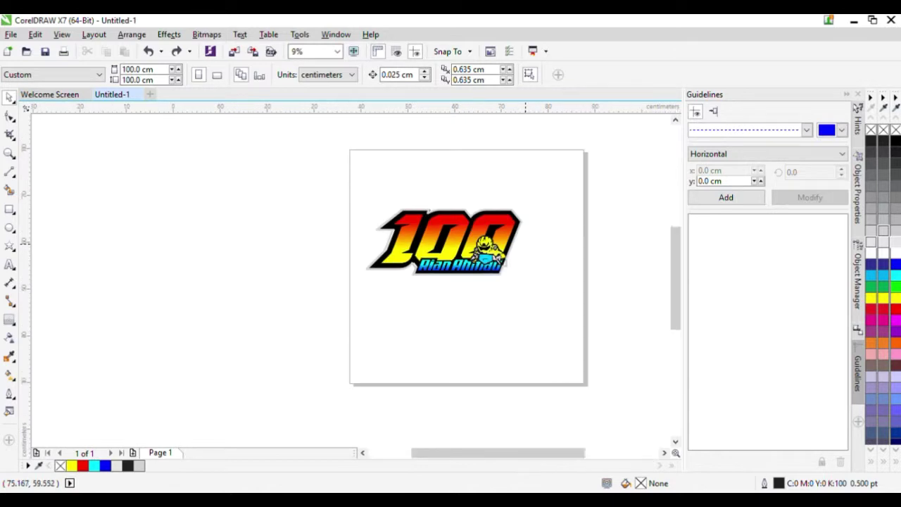
scroll(525, 244, up, 2)
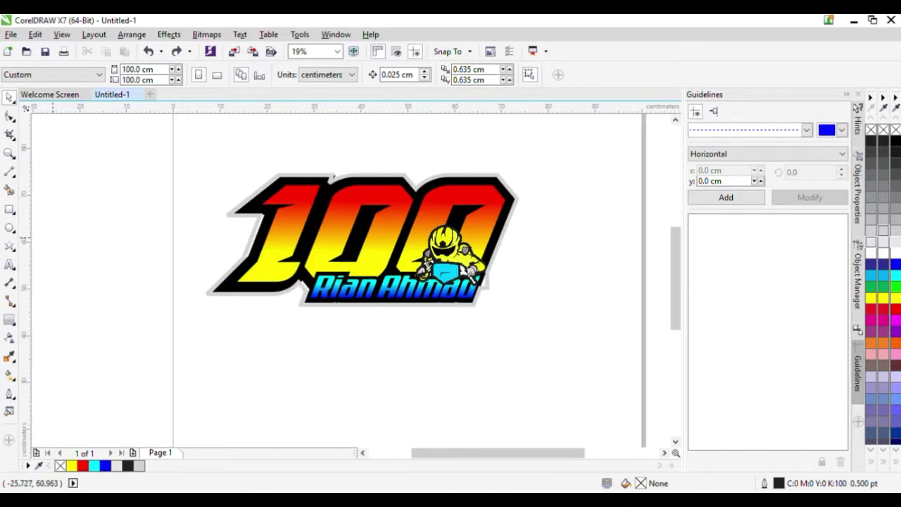